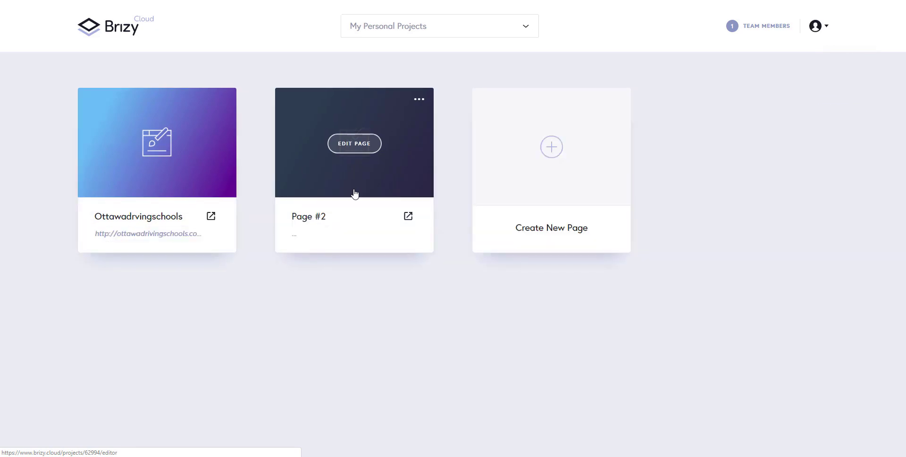
# Rename the Page #2 project as "My Landing Page" and open it for editing
pyautogui.click(359, 214)
pyautogui.moveTo(358, 214); pyautogui.dragTo(272, 210)
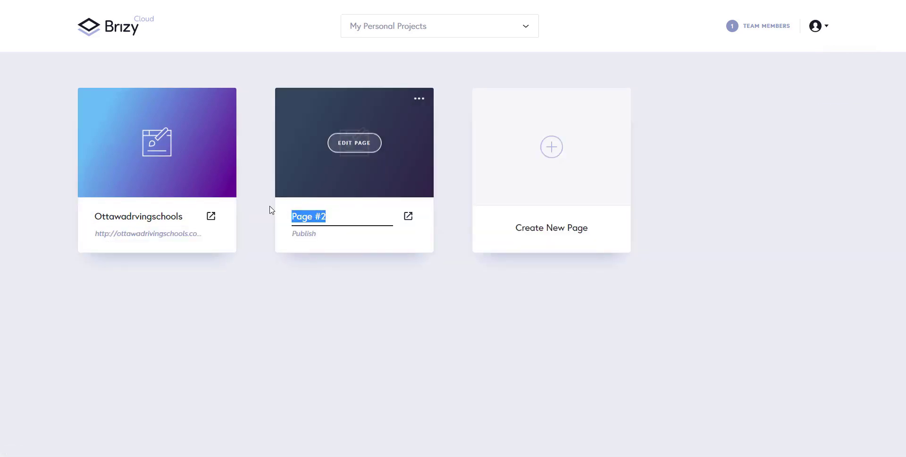
pyautogui.write('MN')
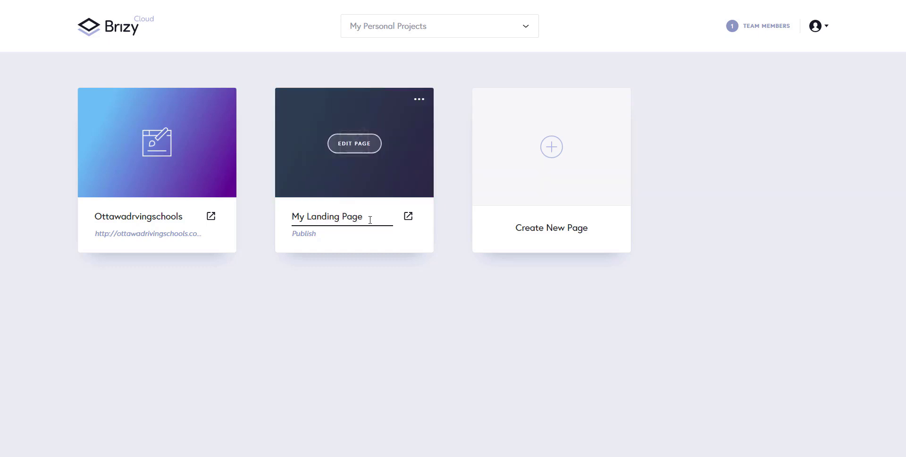
pyautogui.click(367, 150)
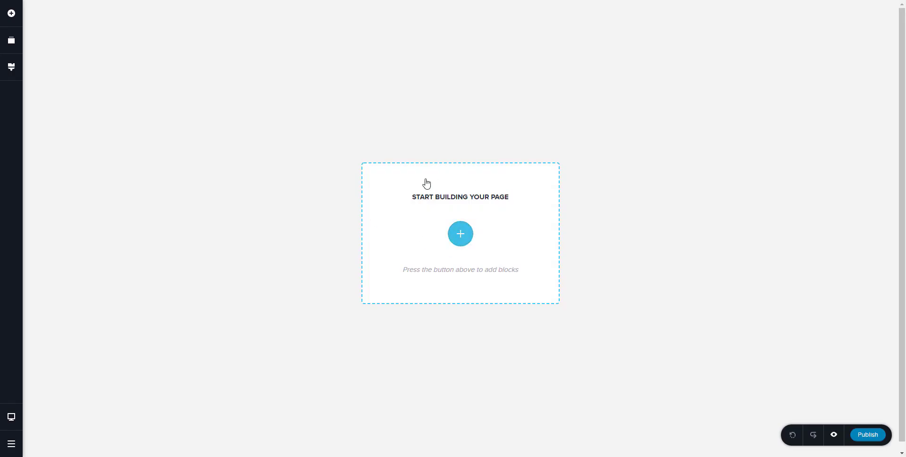
# Browse the light-style block designs across all categories in the block library
pyautogui.click(461, 234)
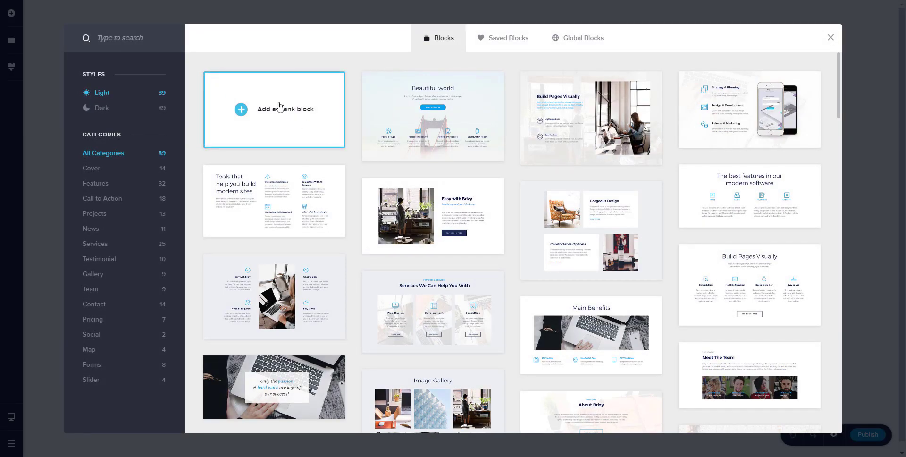
pyautogui.scroll(-1, 280, 107)
pyautogui.scroll(1, 305, 112)
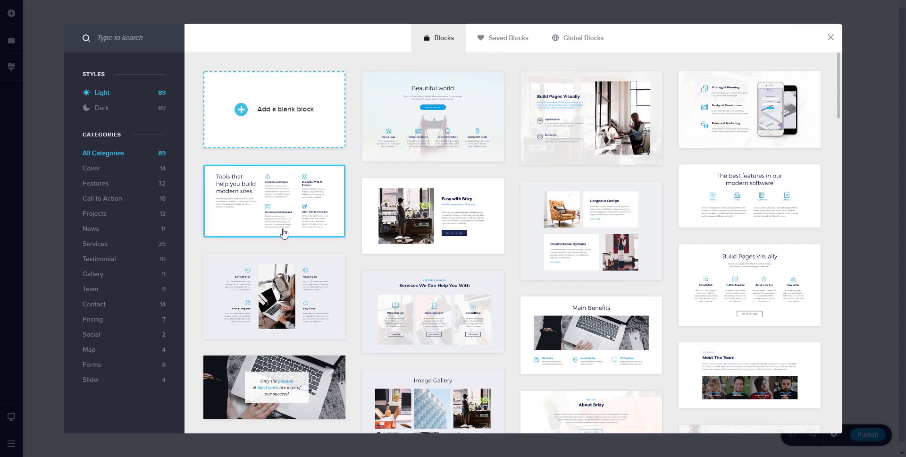
pyautogui.scroll(-1, 287, 254)
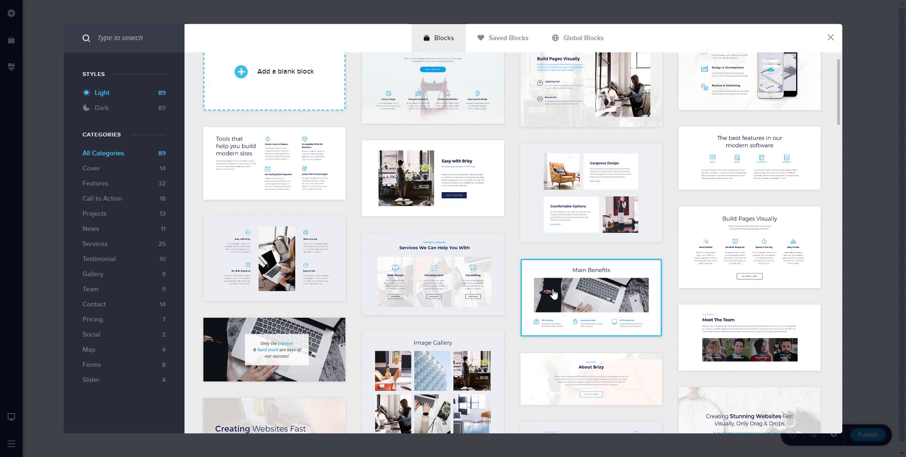
pyautogui.scroll(-2, 555, 295)
pyautogui.scroll(3, 554, 296)
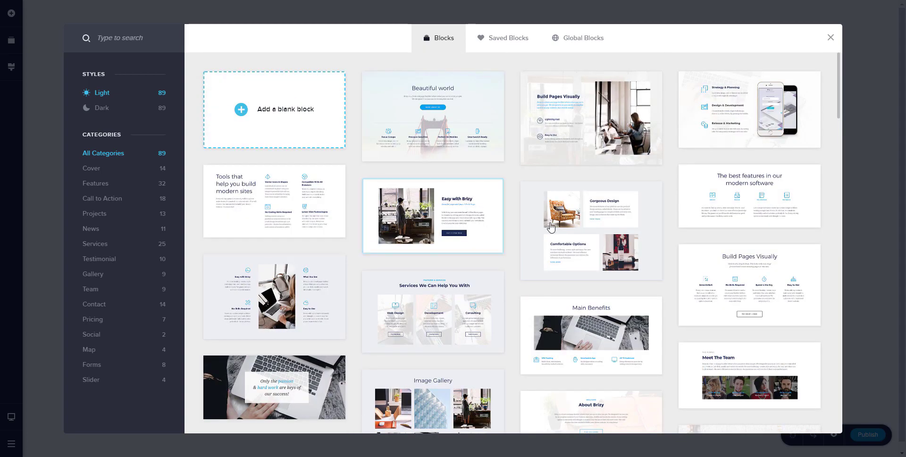
pyautogui.scroll(-3, 460, 228)
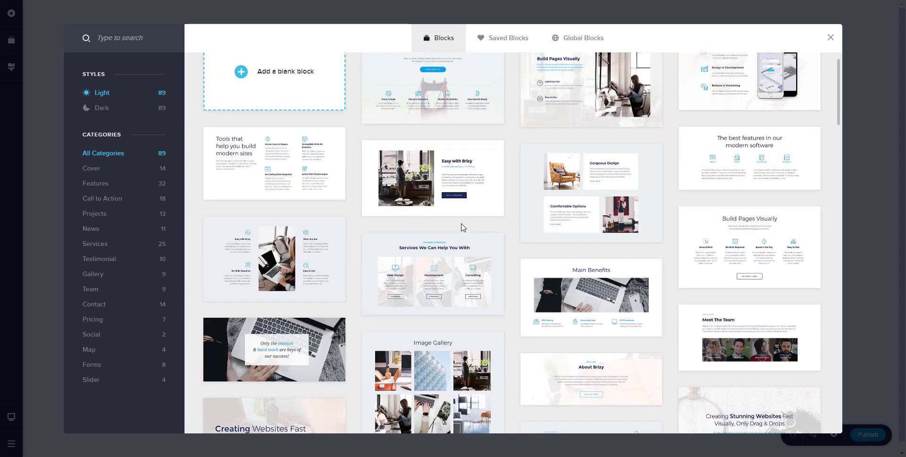
pyautogui.scroll(-10, 460, 228)
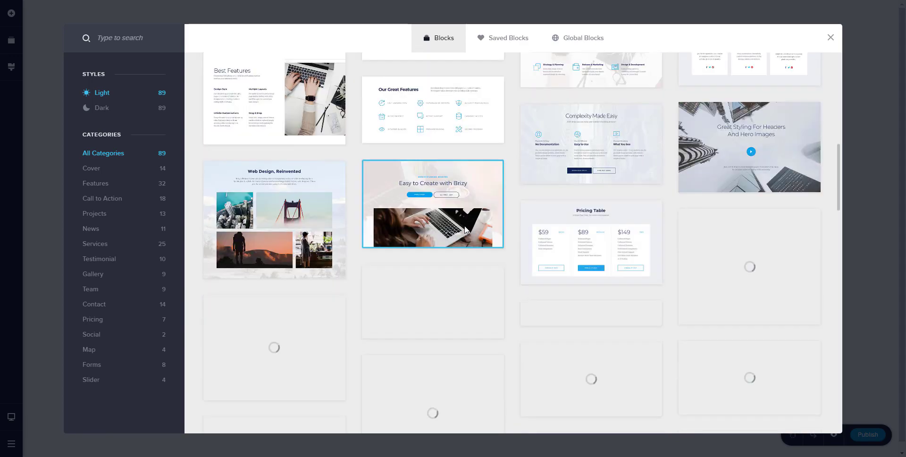
pyautogui.scroll(-6, 465, 230)
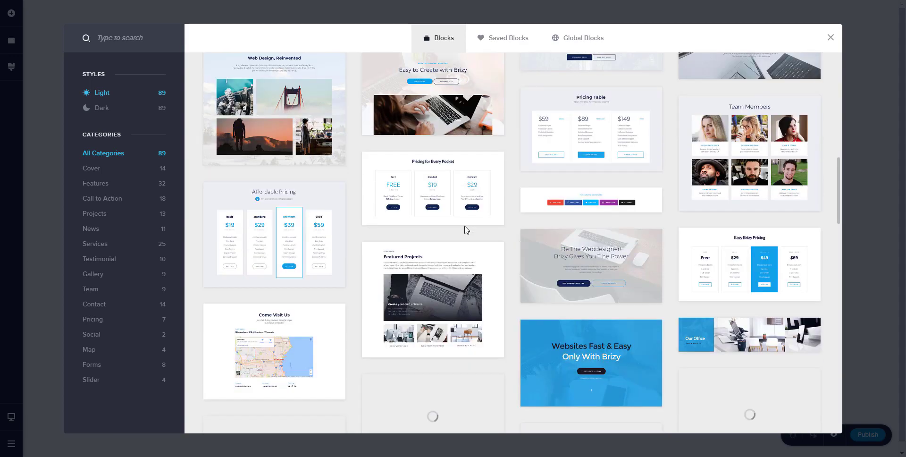
pyautogui.scroll(-10, 465, 230)
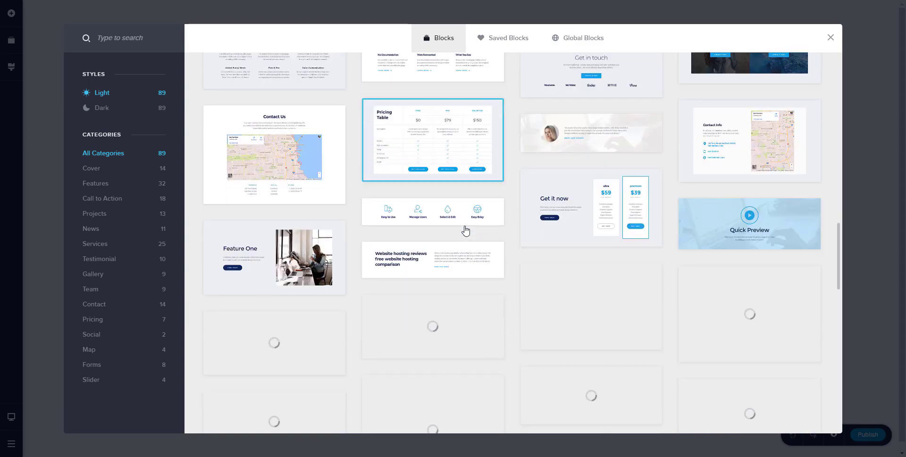
pyautogui.scroll(-3, 464, 230)
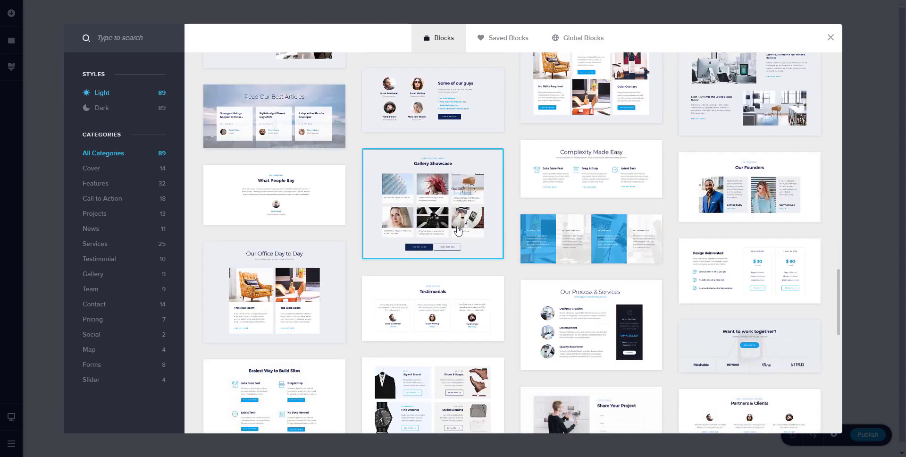
pyautogui.scroll(13, 377, 223)
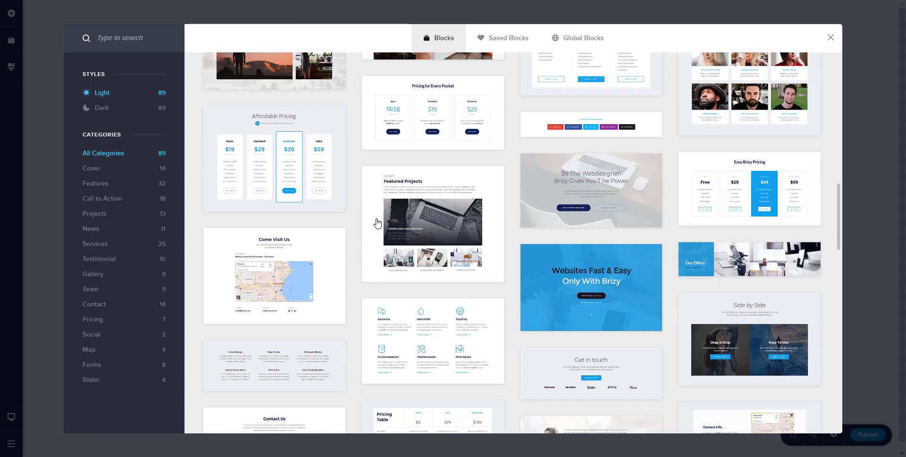
pyautogui.scroll(10, 376, 219)
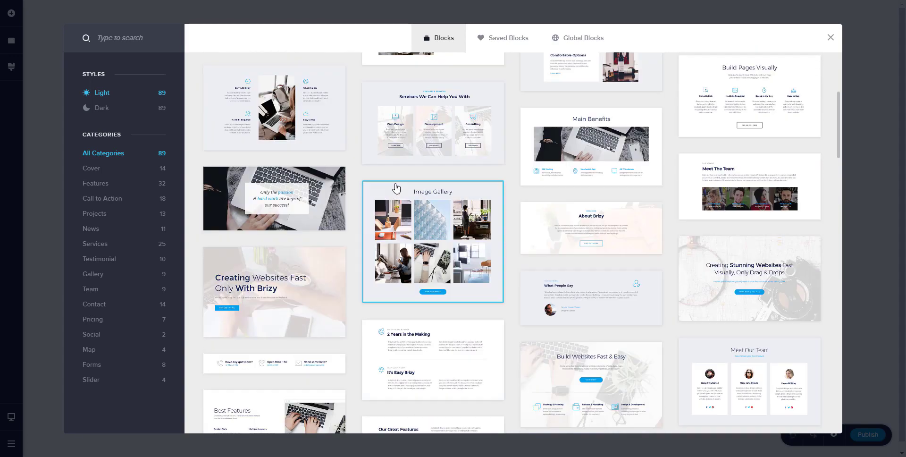
pyautogui.scroll(1, 401, 184)
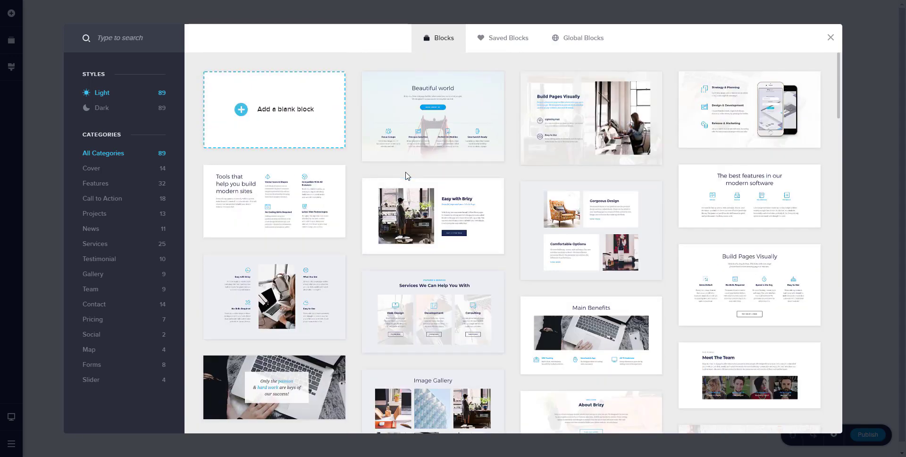
# Add a blank block to the page and delete its second column, leaving a single column
pyautogui.click(288, 112)
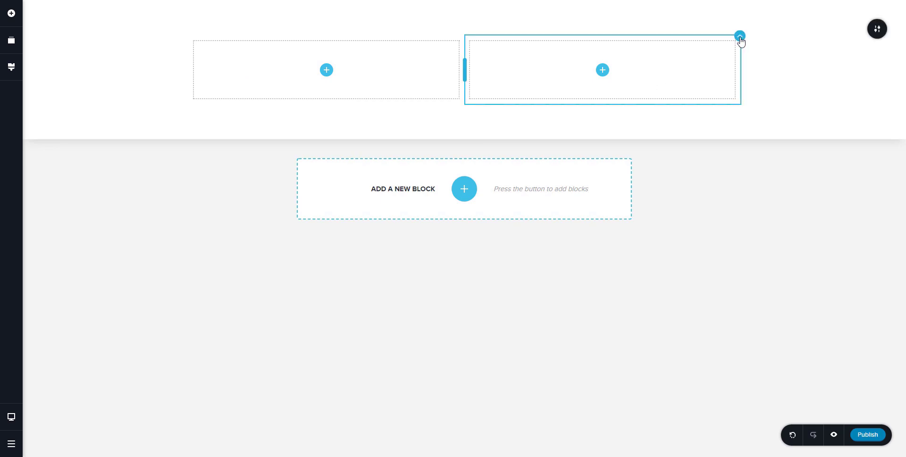
pyautogui.click(740, 38)
pyautogui.click(799, 17)
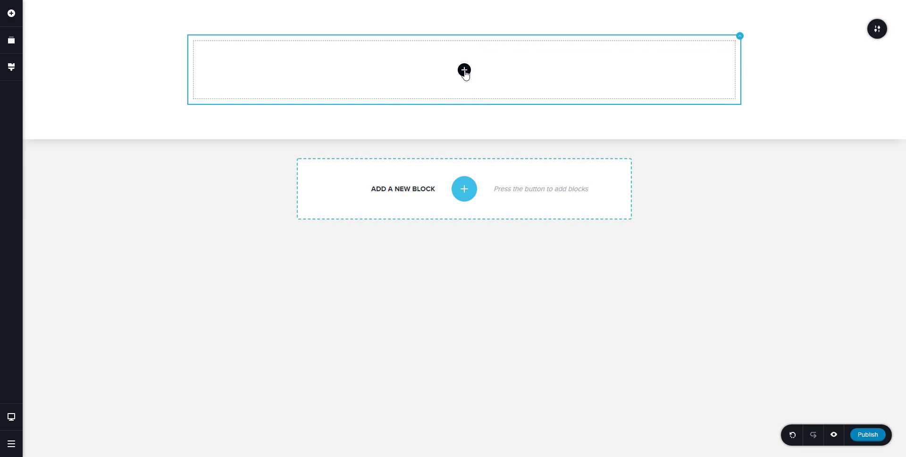
# Add a Text element to the blank block and replace its placeholder sentence with "Welcome To My Landing Page"
pyautogui.click(11, 19)
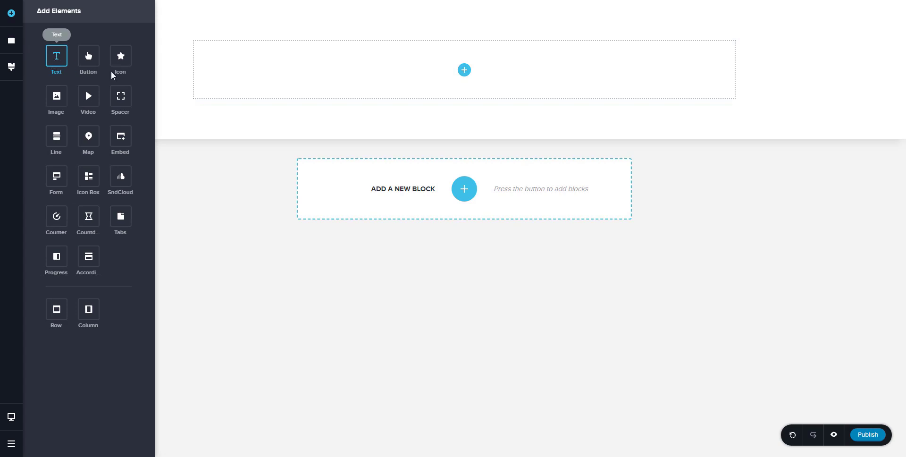
pyautogui.moveTo(113, 76); pyautogui.dragTo(416, 77)
pyautogui.click(573, 49)
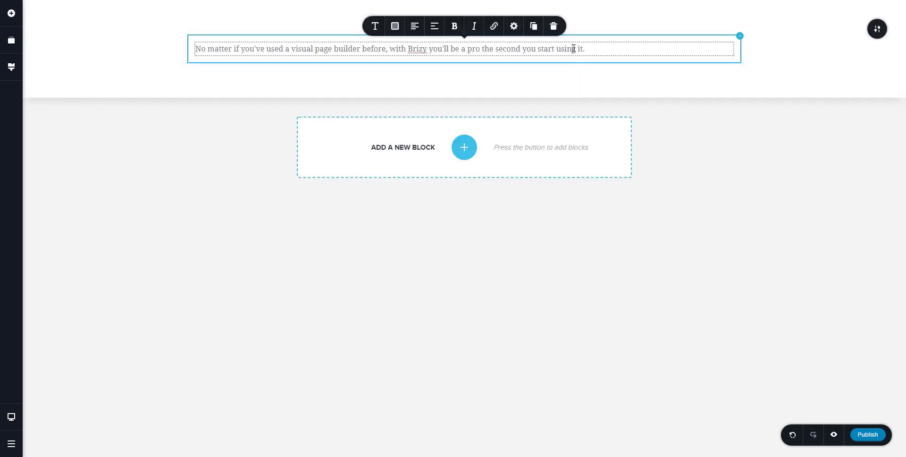
pyautogui.moveTo(592, 49); pyautogui.dragTo(185, 47)
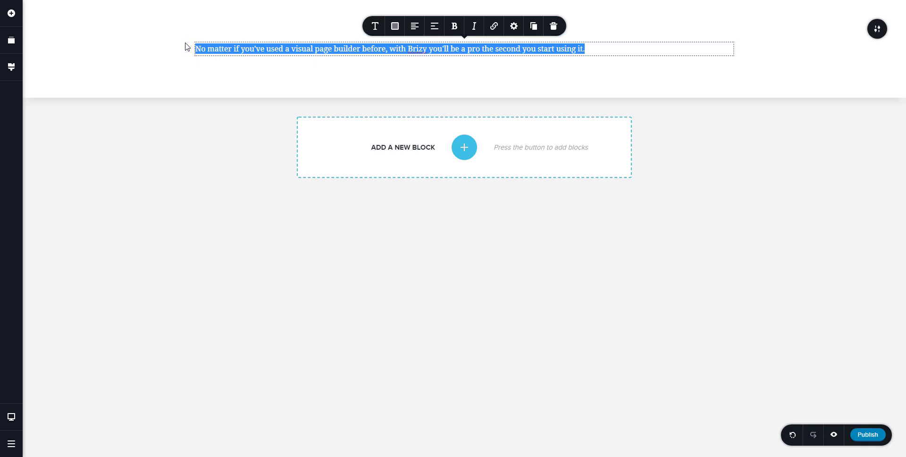
pyautogui.write('To My Landing Page')
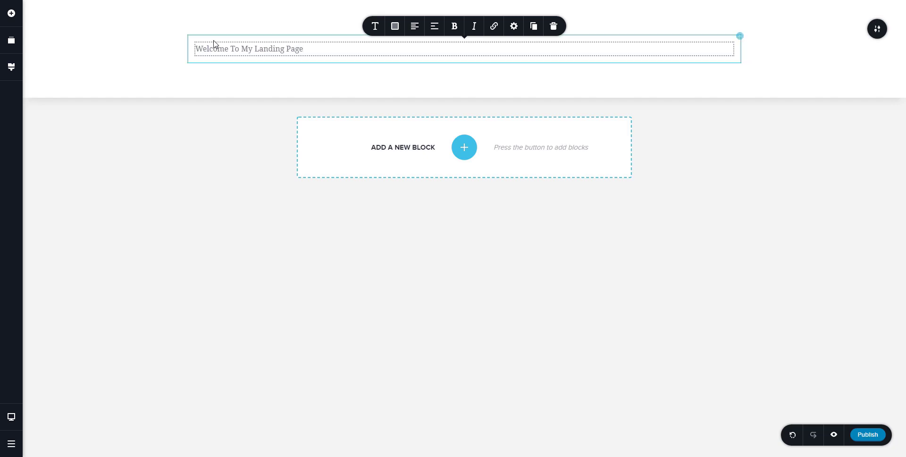
# Center the welcome text and set its typography to Heading 1
pyautogui.click(414, 27)
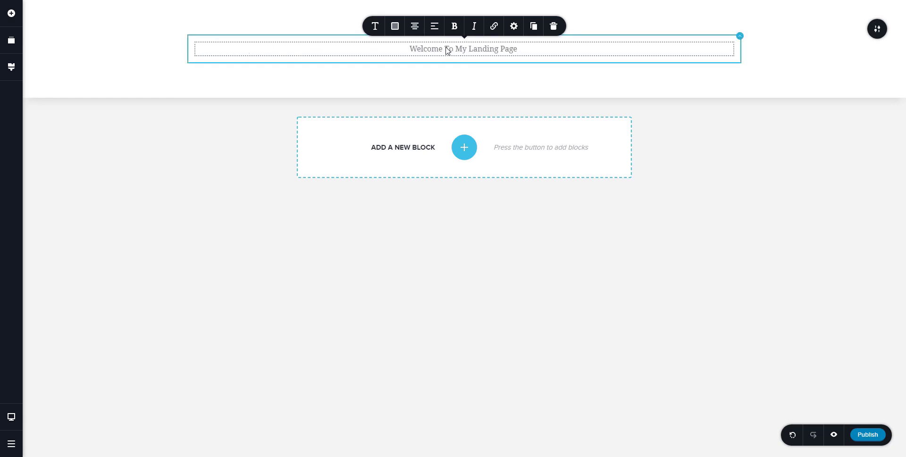
pyautogui.click(375, 28)
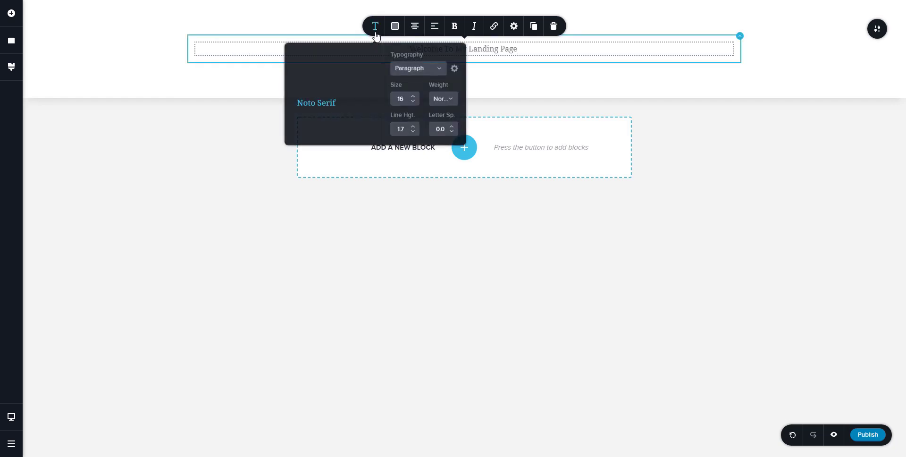
pyautogui.click(439, 70)
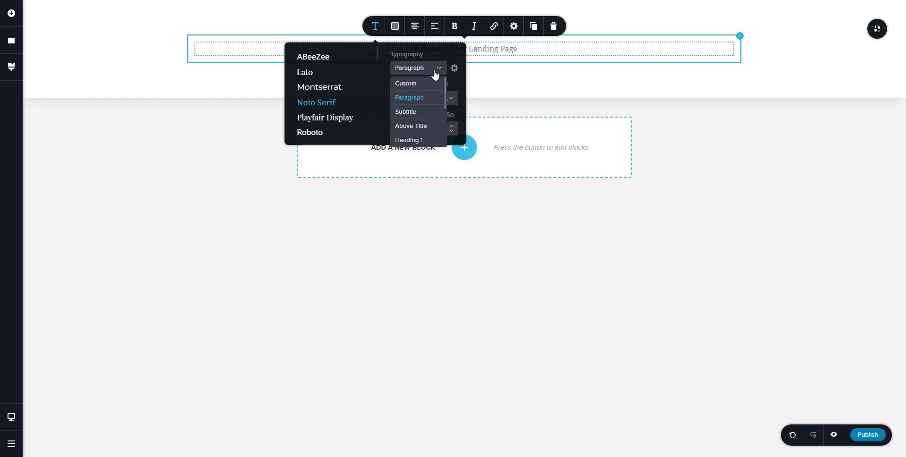
pyautogui.click(417, 142)
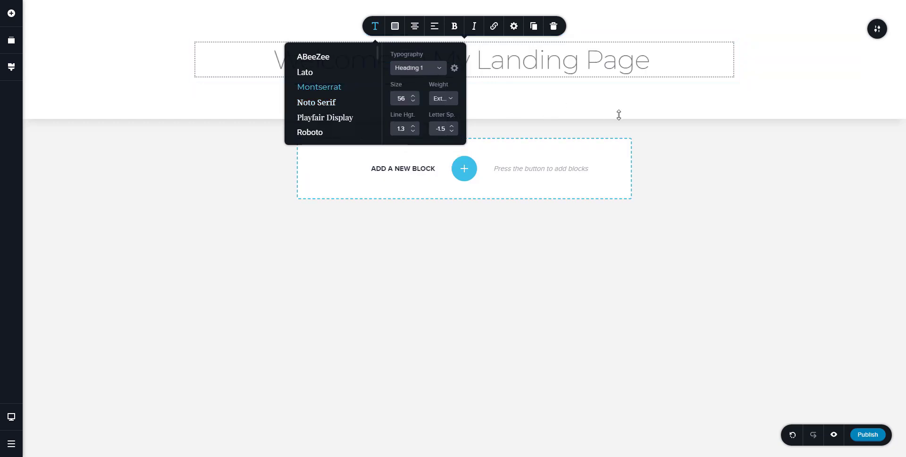
pyautogui.click(681, 153)
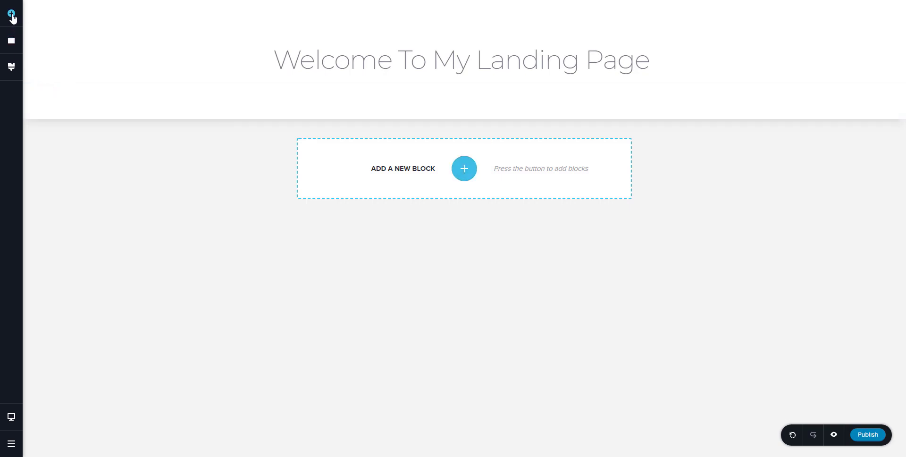
# Add an Icon element directly below the welcome heading in the same block
pyautogui.click(12, 14)
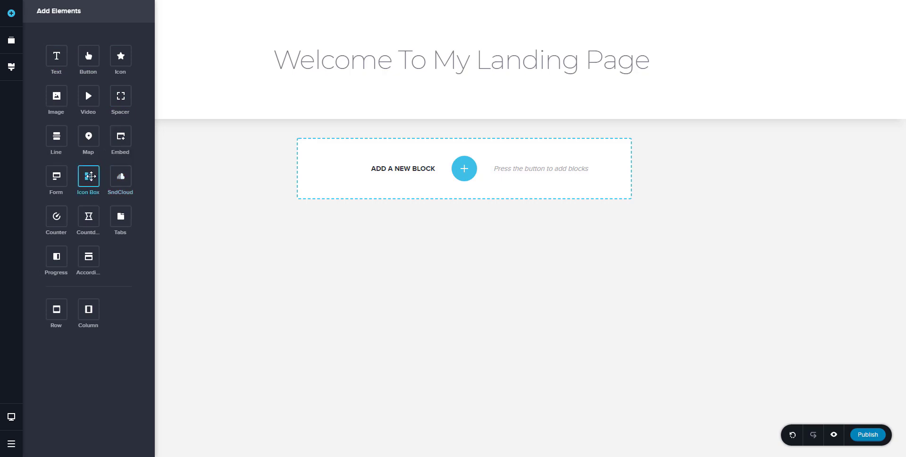
pyautogui.moveTo(120, 56); pyautogui.dragTo(454, 95)
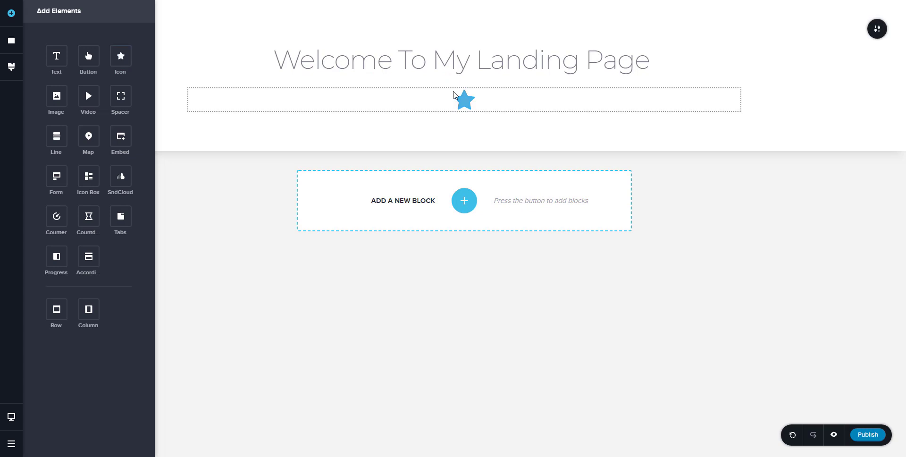
# Replace the star icon below the heading with the two-pane page layout glyph, found by searching the icon library for "page"
pyautogui.click(466, 104)
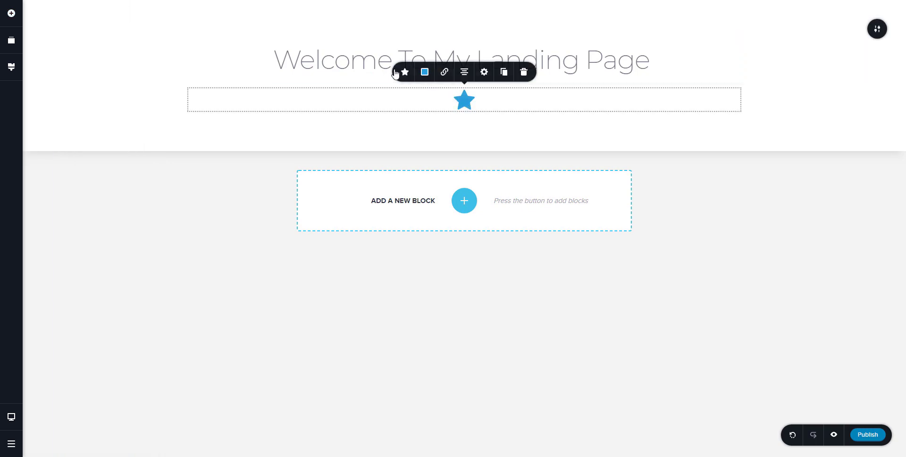
pyautogui.click(405, 73)
pyautogui.click(448, 123)
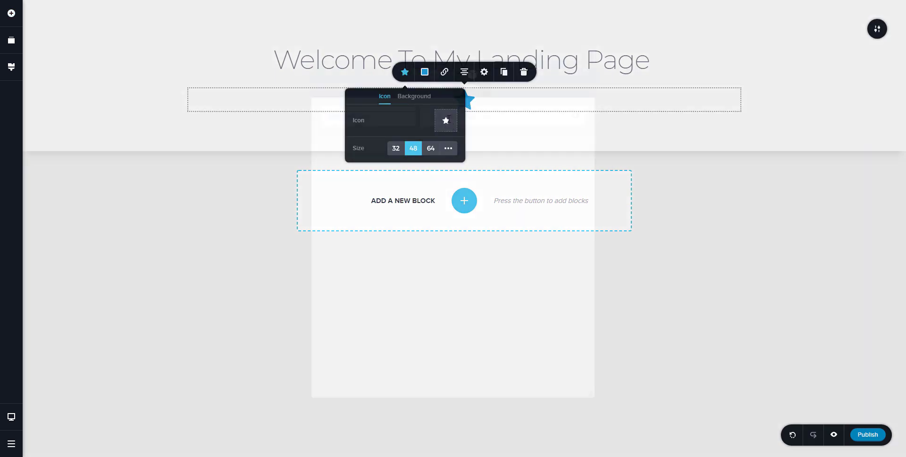
pyautogui.scroll(-1, 535, 204)
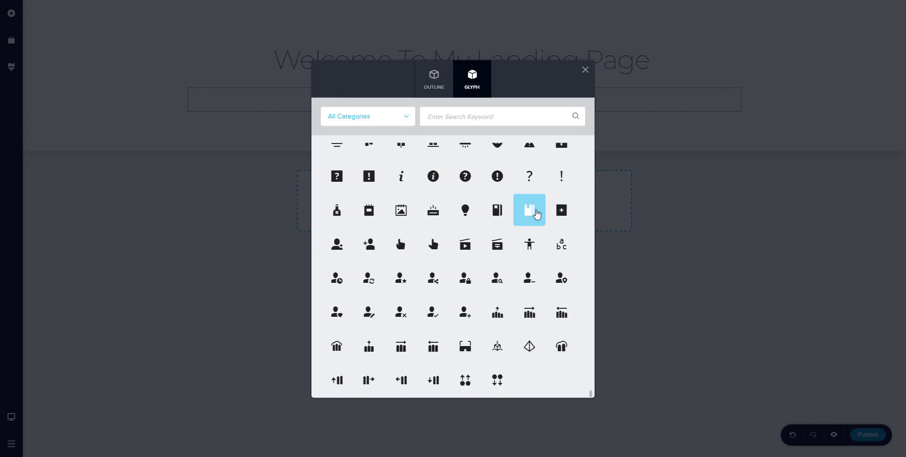
pyautogui.scroll(3, 472, 189)
pyautogui.scroll(10, 429, 171)
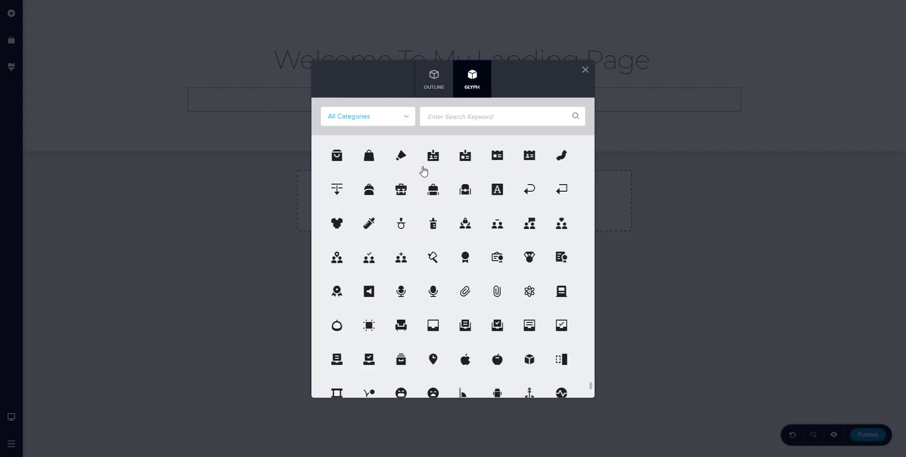
pyautogui.scroll(10, 484, 249)
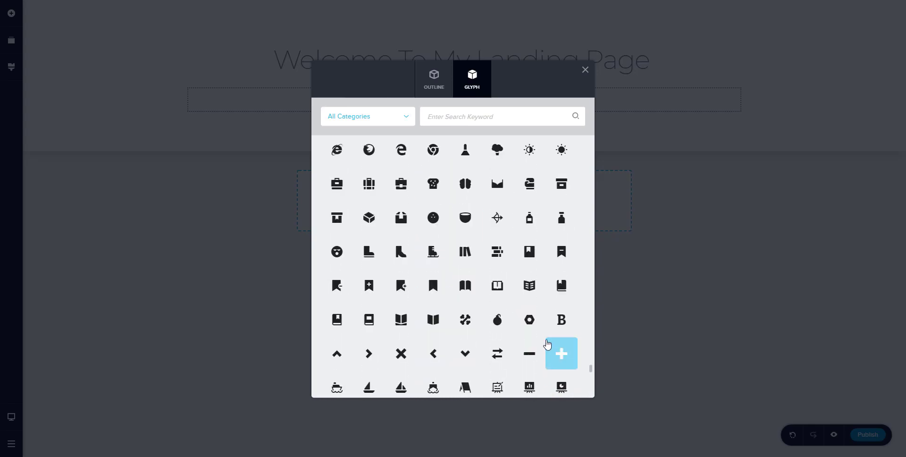
pyautogui.click(483, 114)
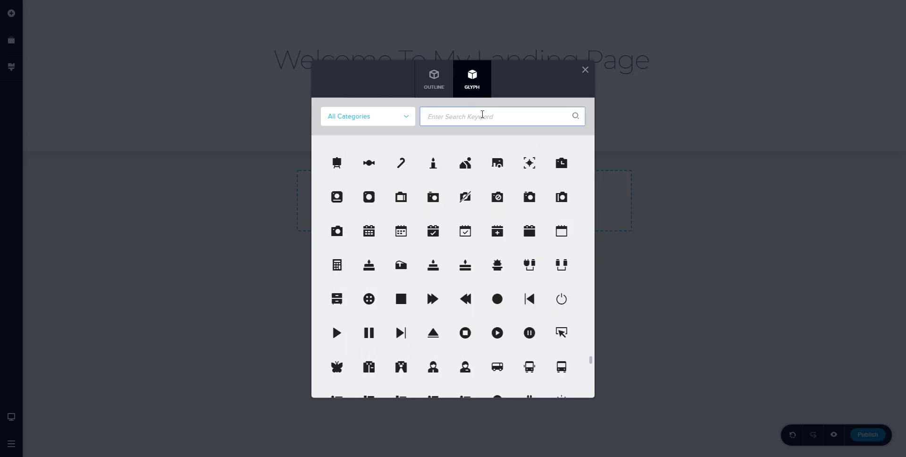
pyautogui.write('page')
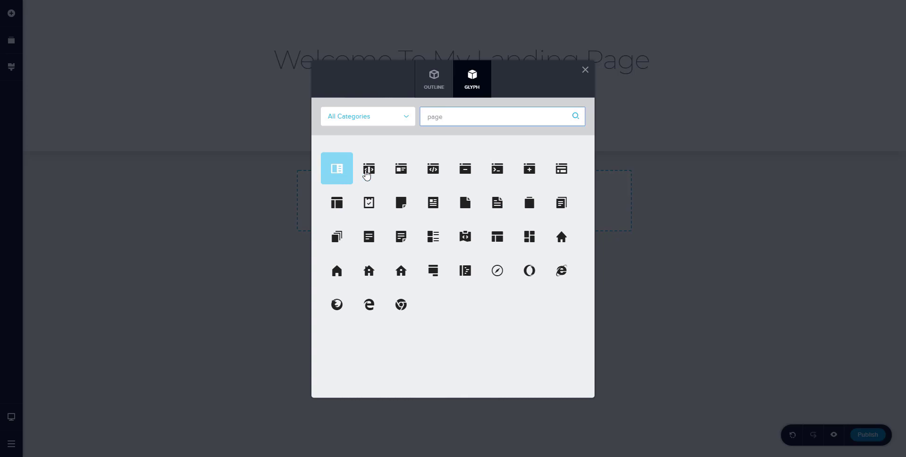
pyautogui.click(336, 169)
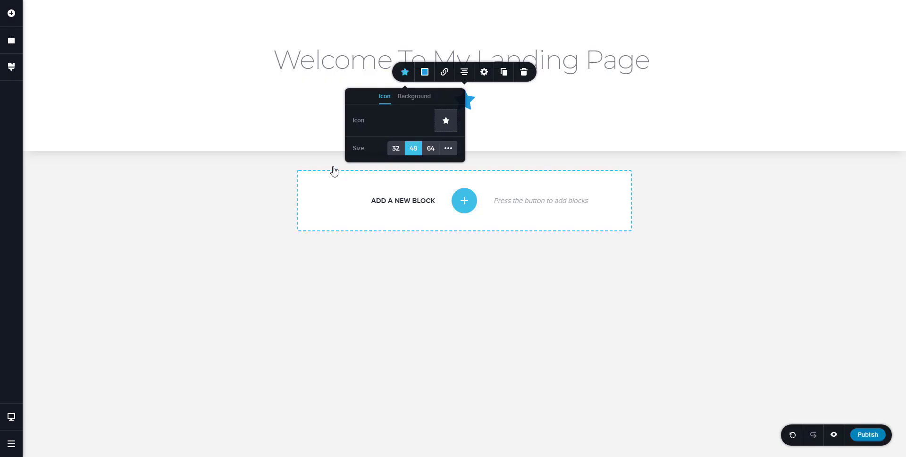
# Set a custom size of 350 px for the page layout icon
pyautogui.click(431, 148)
pyautogui.click(448, 148)
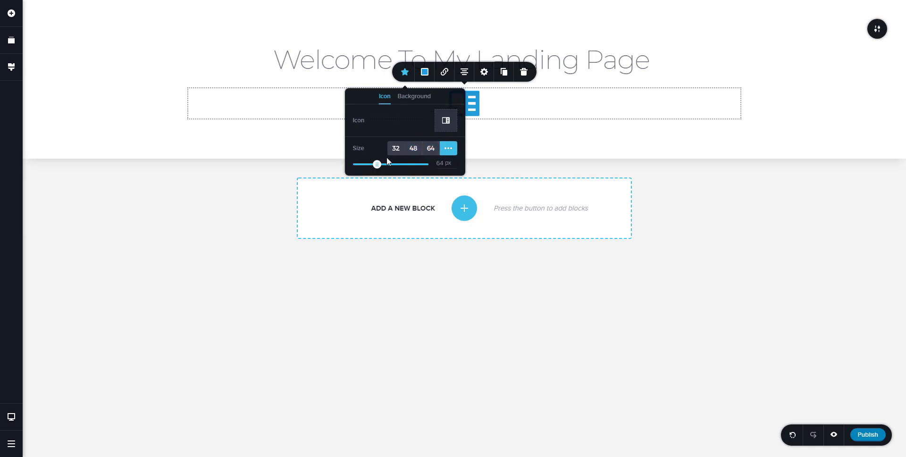
pyautogui.moveTo(377, 165); pyautogui.dragTo(421, 171)
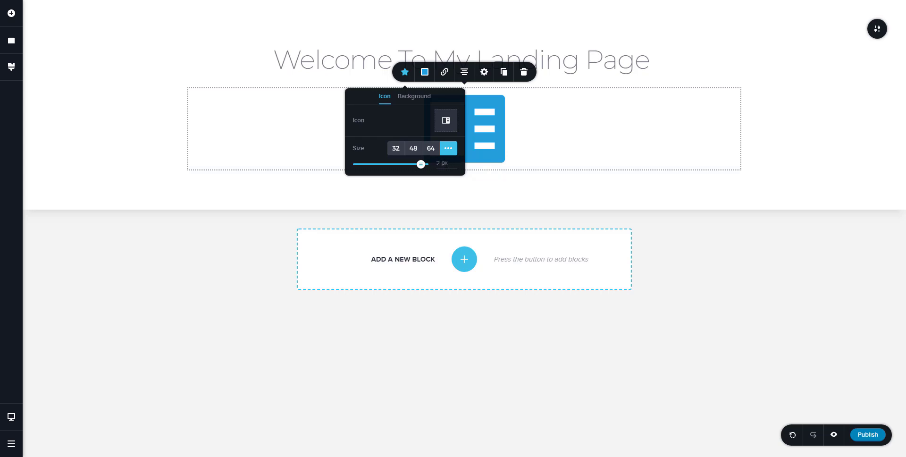
pyautogui.moveTo(421, 164); pyautogui.dragTo(467, 157)
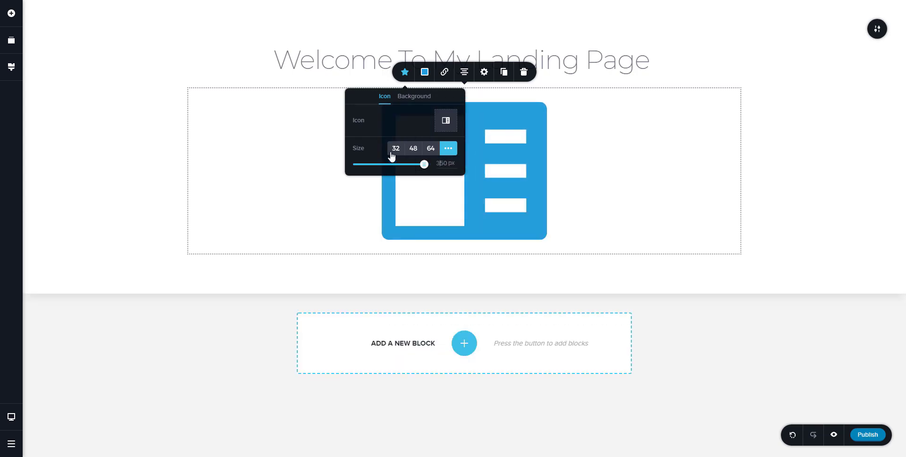
pyautogui.click(793, 144)
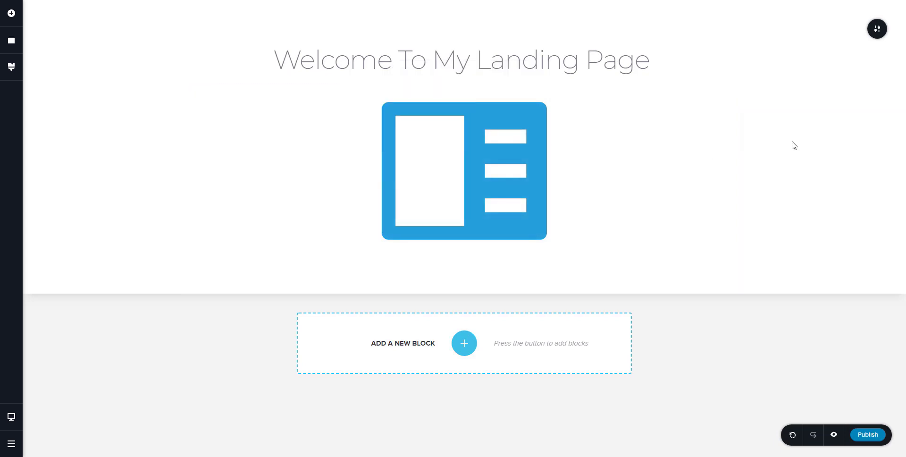
# Change the page layout icon's color to green, #23DB5D
pyautogui.click(461, 141)
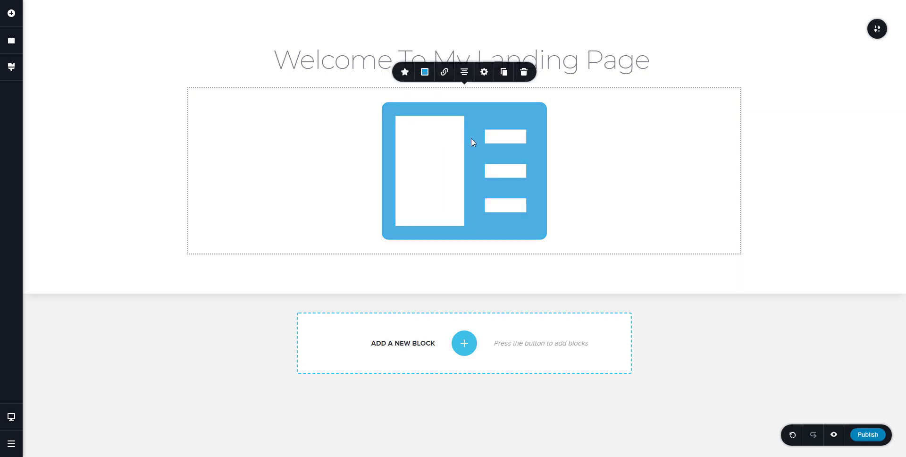
pyautogui.click(425, 72)
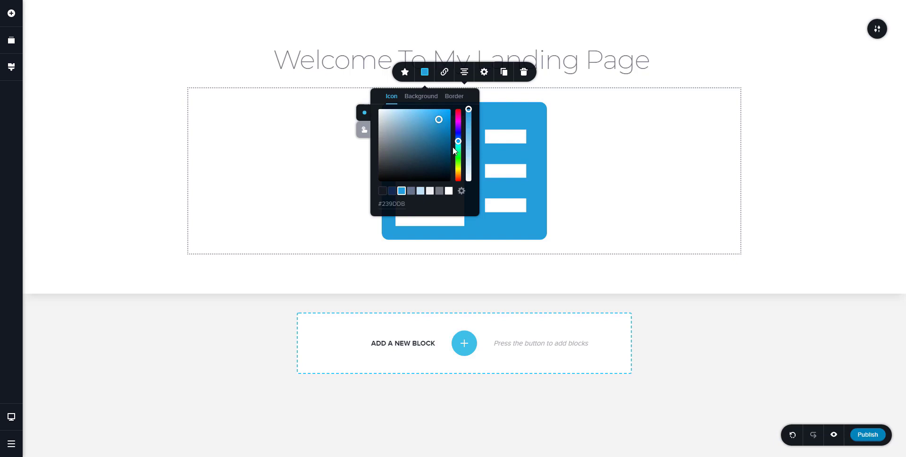
pyautogui.moveTo(456, 149); pyautogui.dragTo(458, 154)
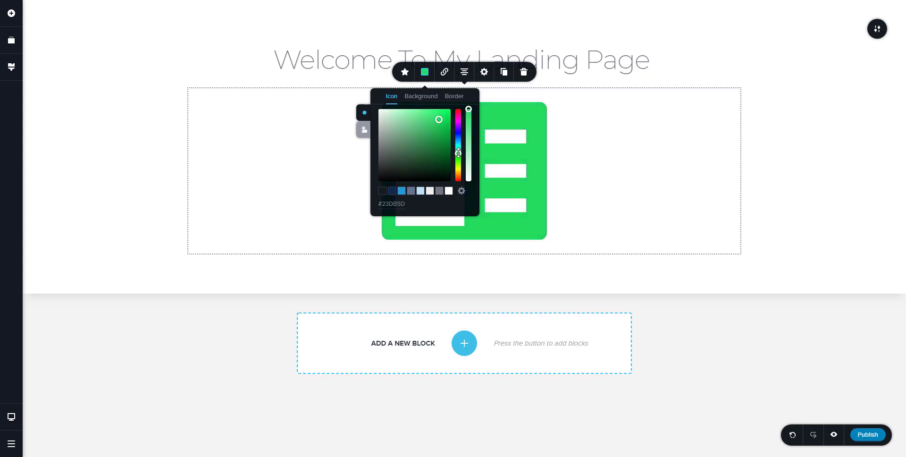
pyautogui.click(828, 160)
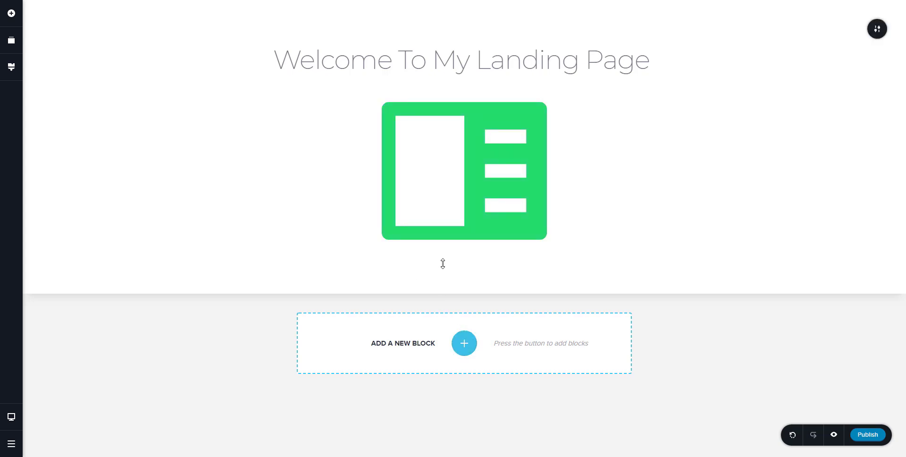
# Try bold formatting on the welcome heading and turn it back off
pyautogui.moveTo(429, 265)
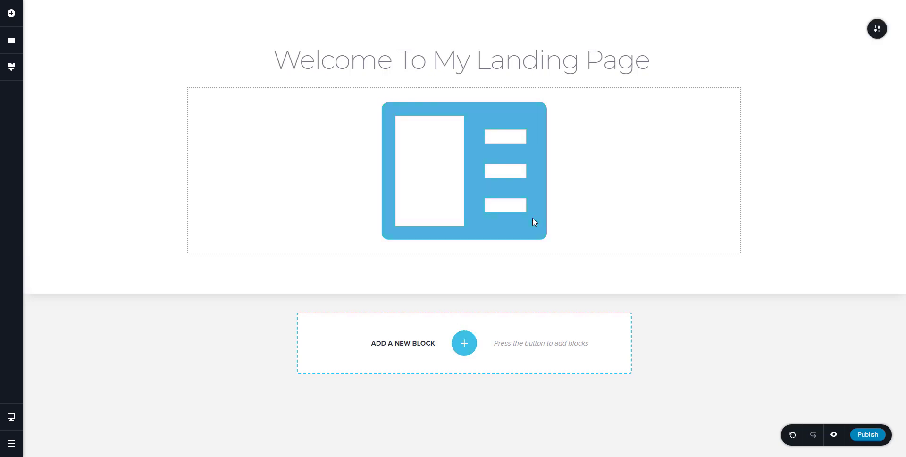
pyautogui.click(473, 61)
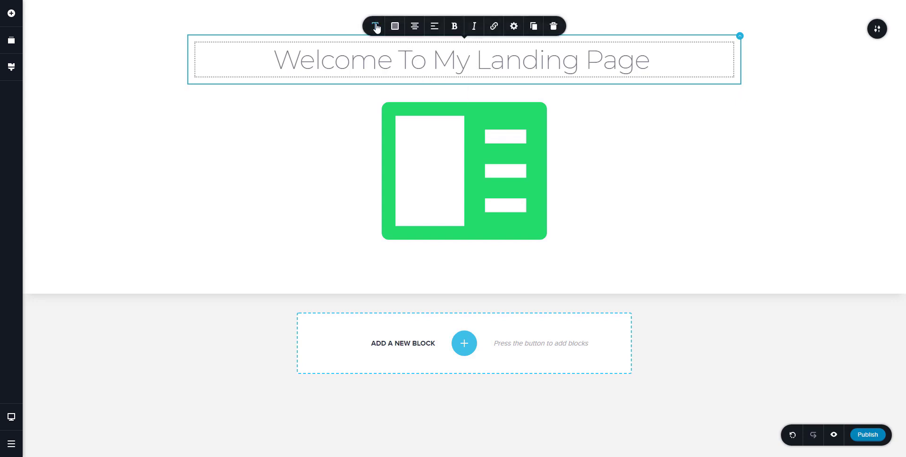
pyautogui.click(375, 27)
pyautogui.click(455, 27)
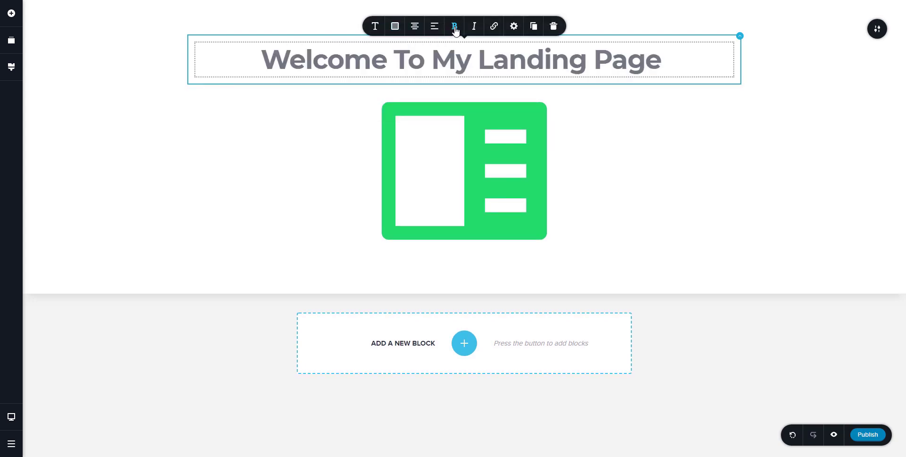
pyautogui.click(454, 27)
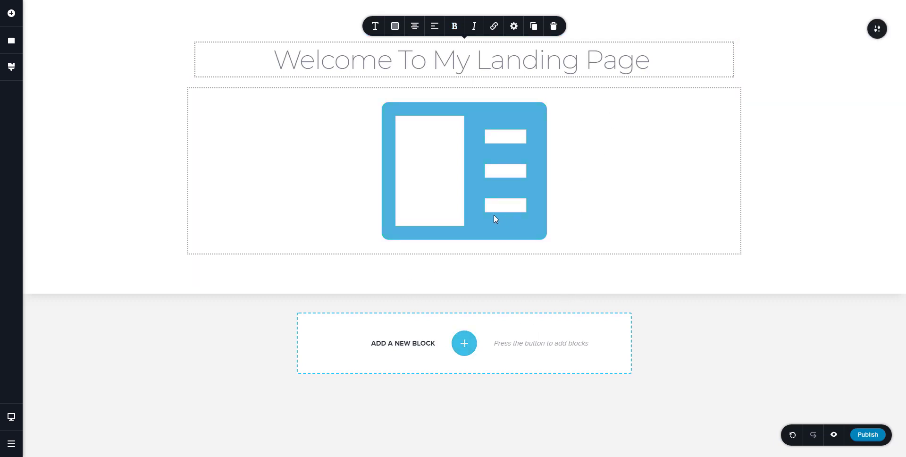
# Add a Button element directly below the green icon and open its typography settings
pyautogui.click(11, 13)
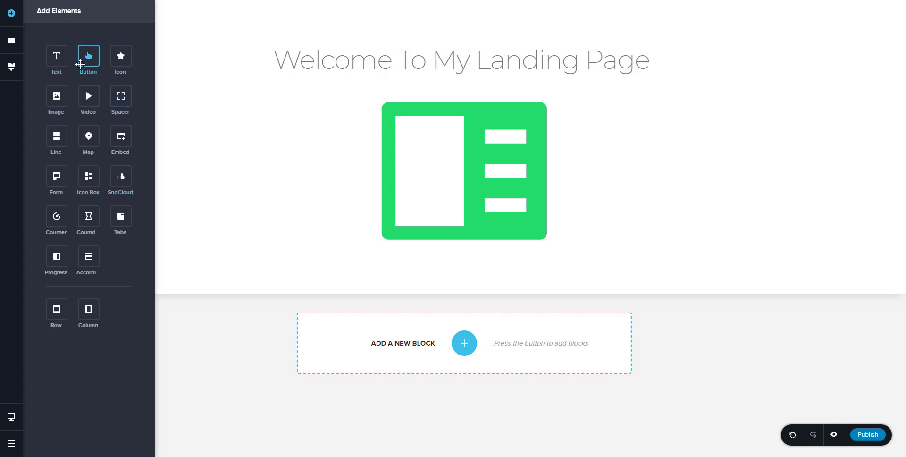
pyautogui.moveTo(88, 56); pyautogui.dragTo(449, 258)
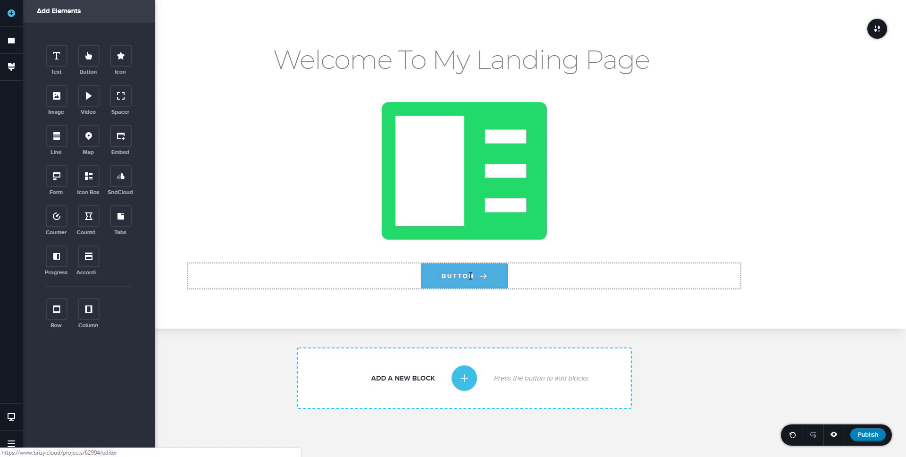
pyautogui.click(471, 275)
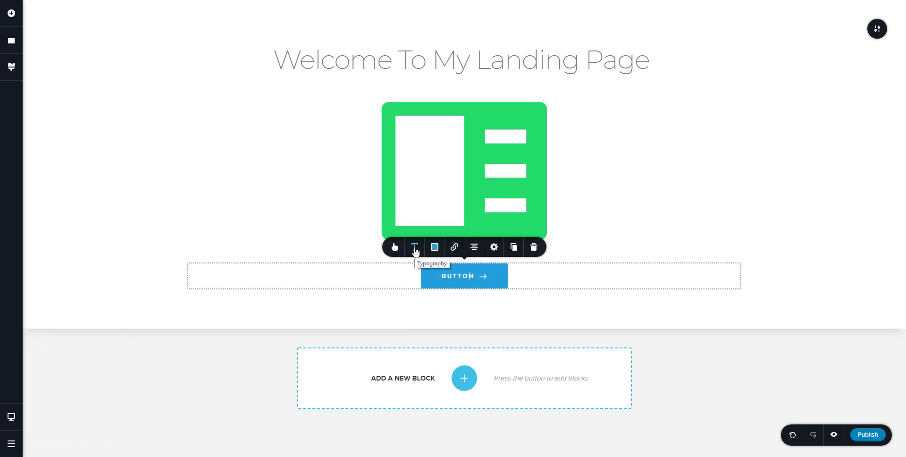
pyautogui.click(414, 248)
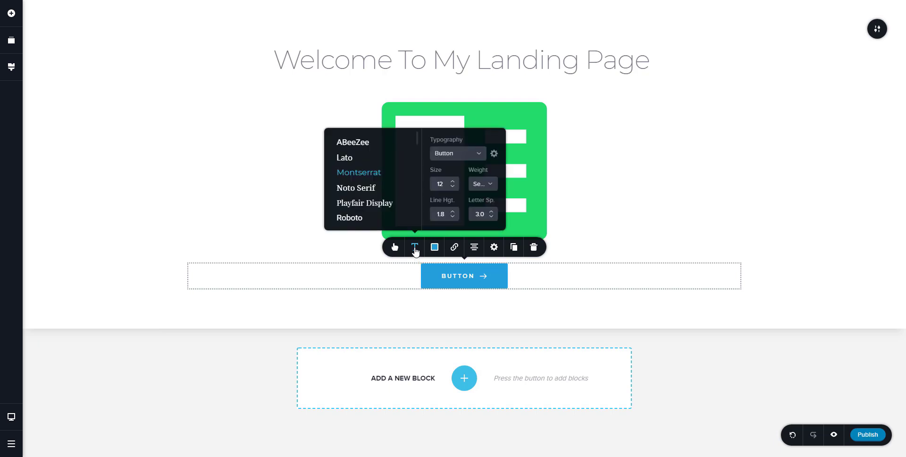
# Set the button's size to L, trying rounded corners and an outline fill before restoring square corners and the solid fill
pyautogui.click(394, 243)
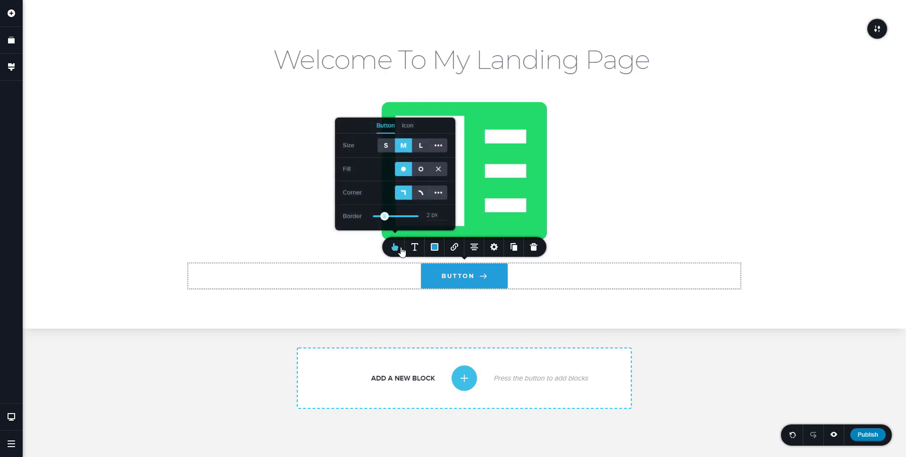
pyautogui.click(421, 193)
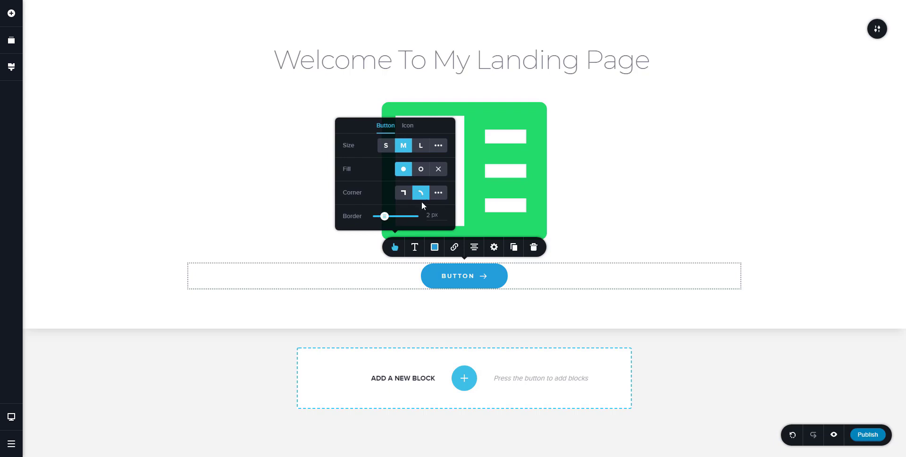
pyautogui.click(407, 196)
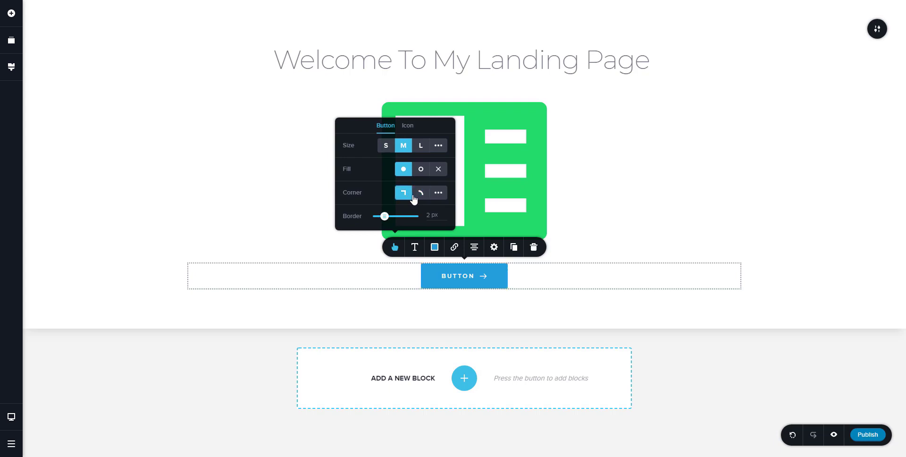
pyautogui.click(422, 149)
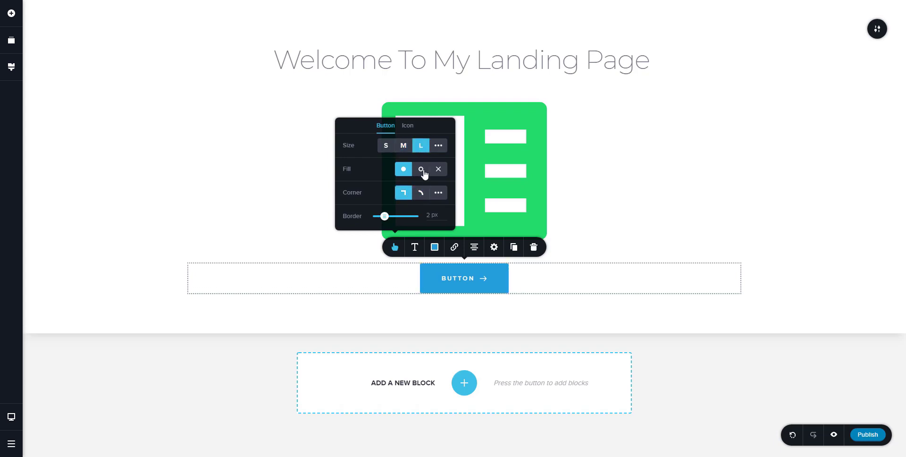
pyautogui.click(423, 171)
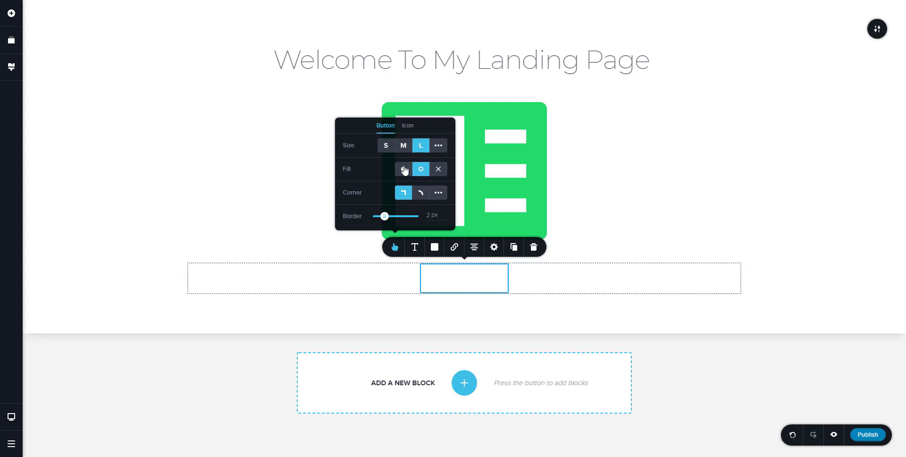
pyautogui.click(404, 171)
pyautogui.click(548, 289)
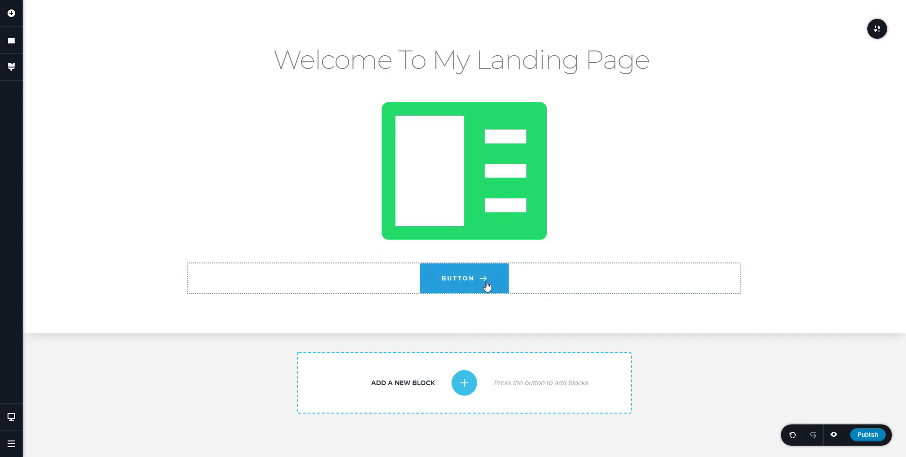
# Replace the button's label with "Click Here To Start"
pyautogui.click(474, 278)
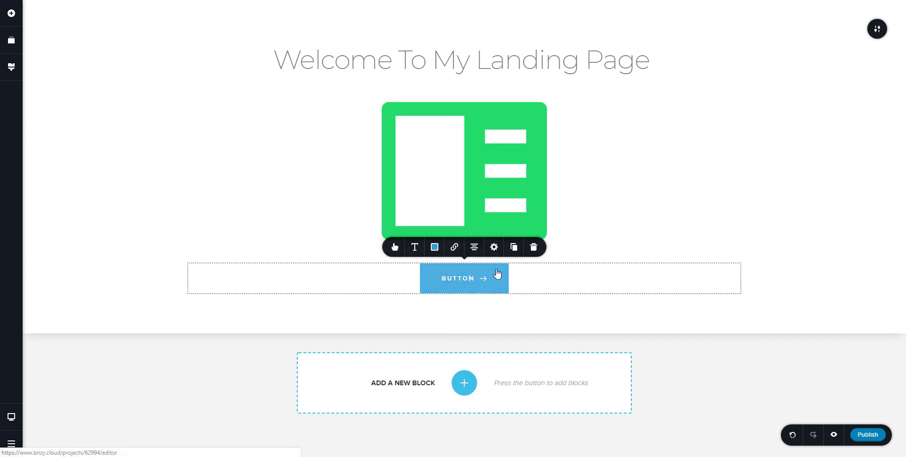
pyautogui.press('BackSpace')
pyautogui.press('BackSpace')
pyautogui.press('BackSpace')
pyautogui.press('BackSpace')
pyautogui.press('BackSpace')
pyautogui.press('BackSpace')
pyautogui.write('c')
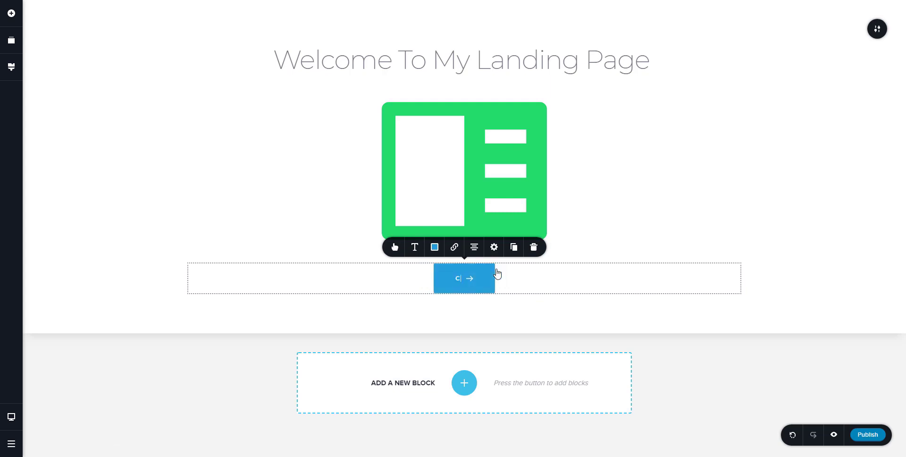
pyautogui.write('Click')
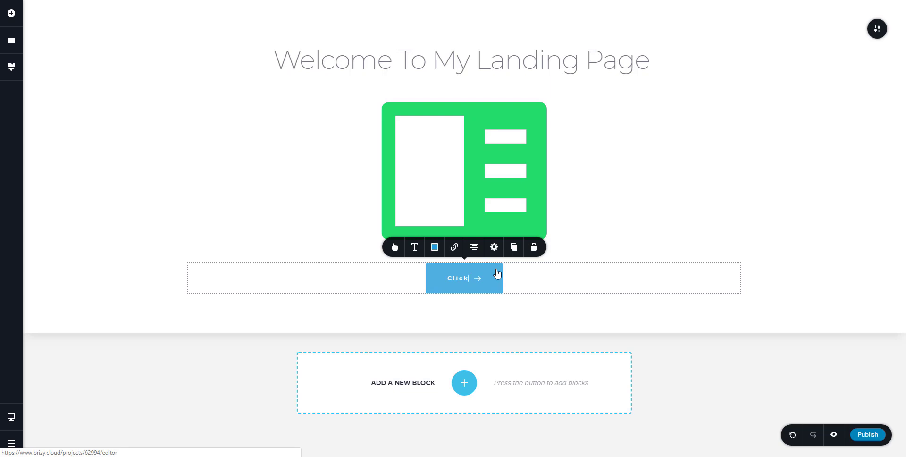
pyautogui.write(' Here')
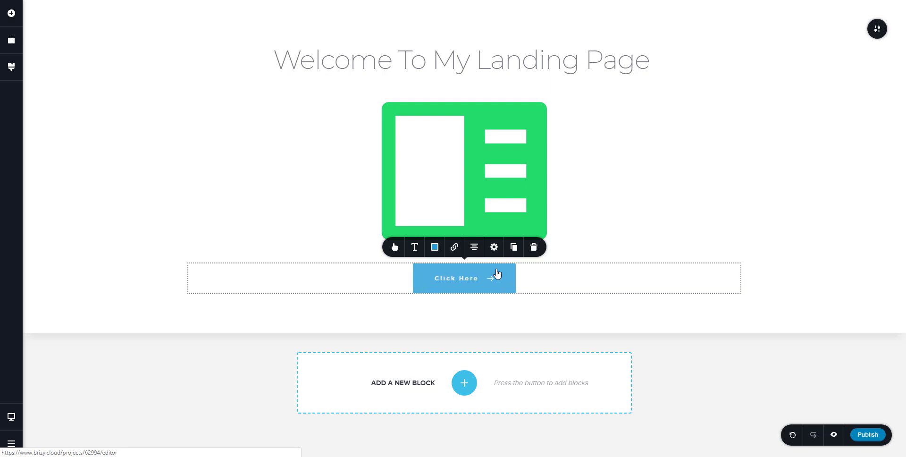
pyautogui.write(' To St')
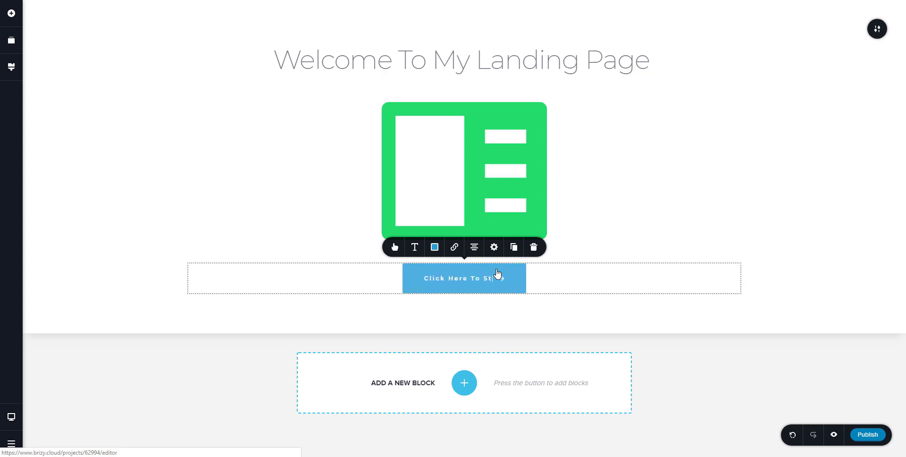
pyautogui.write('art')
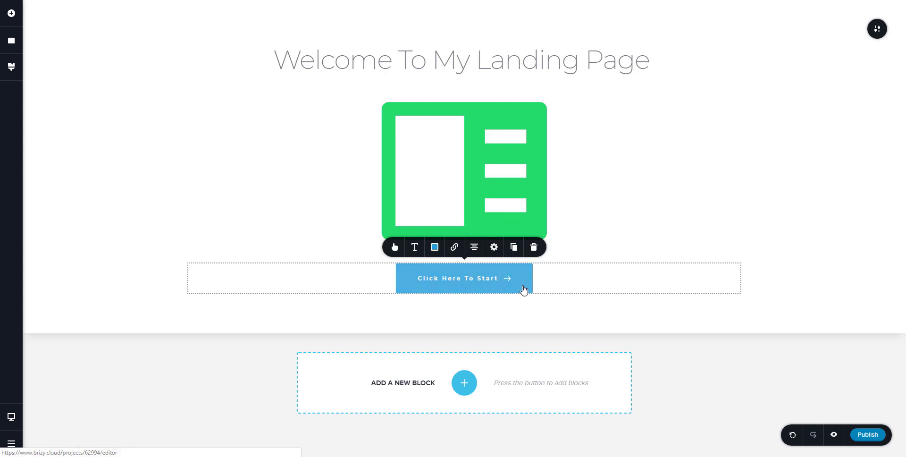
pyautogui.click(693, 324)
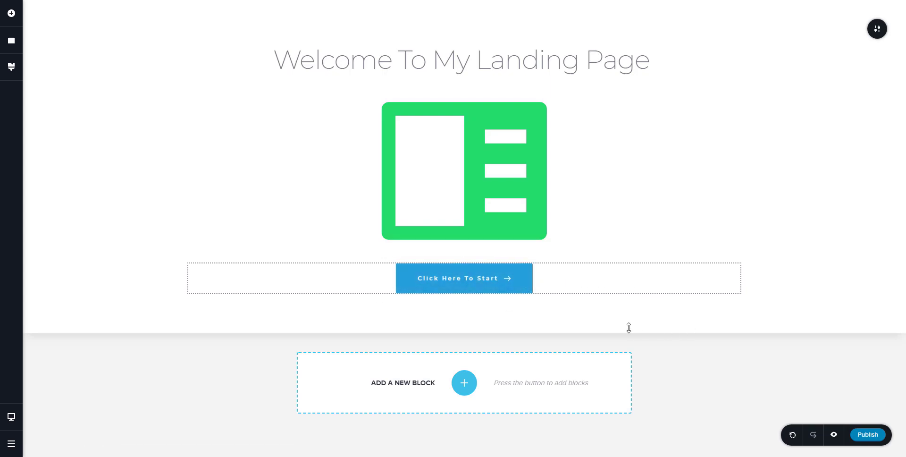
# Give the button rounded corners and a very dark green solid background, #072505
pyautogui.click(495, 279)
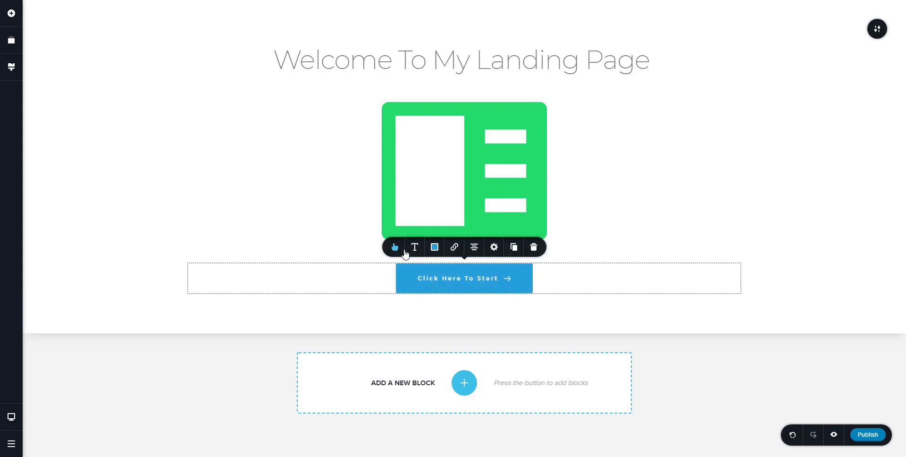
pyautogui.click(395, 247)
pyautogui.click(424, 196)
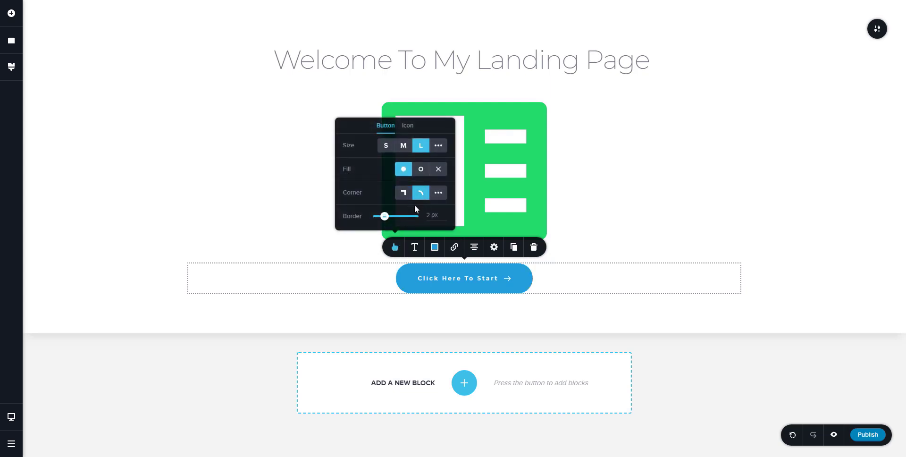
pyautogui.click(514, 282)
pyautogui.click(435, 247)
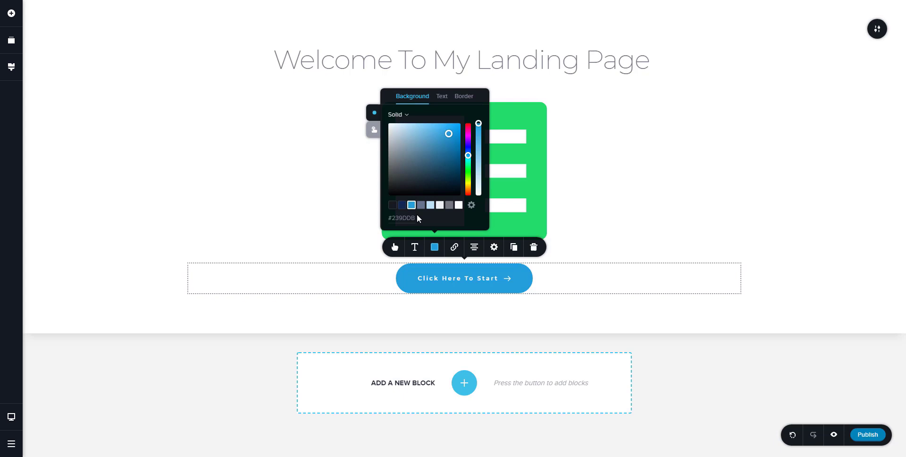
pyautogui.click(468, 172)
pyautogui.click(451, 183)
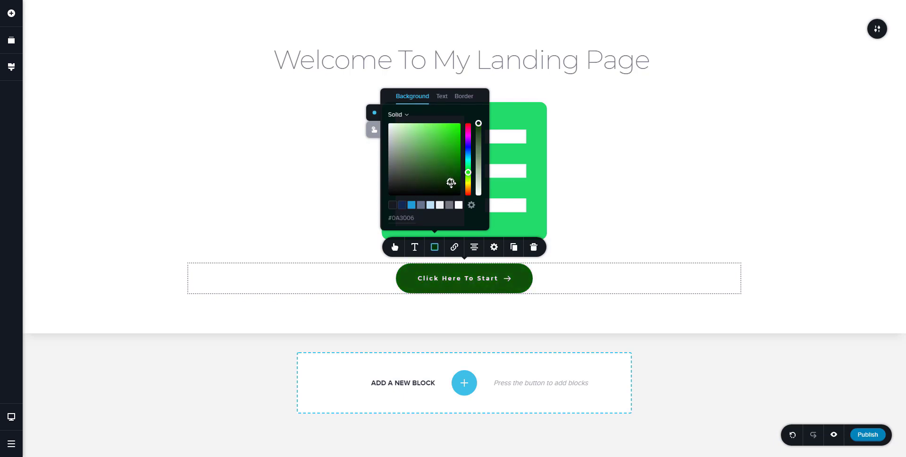
pyautogui.moveTo(451, 183); pyautogui.dragTo(450, 185)
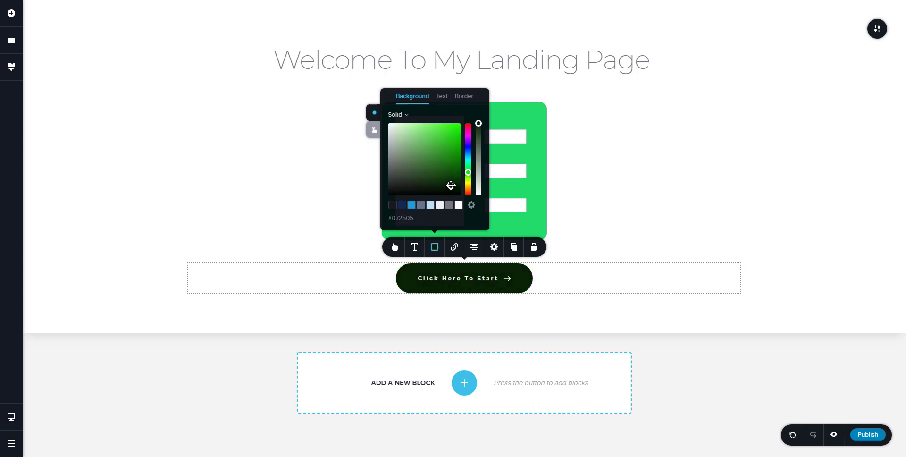
pyautogui.click(655, 235)
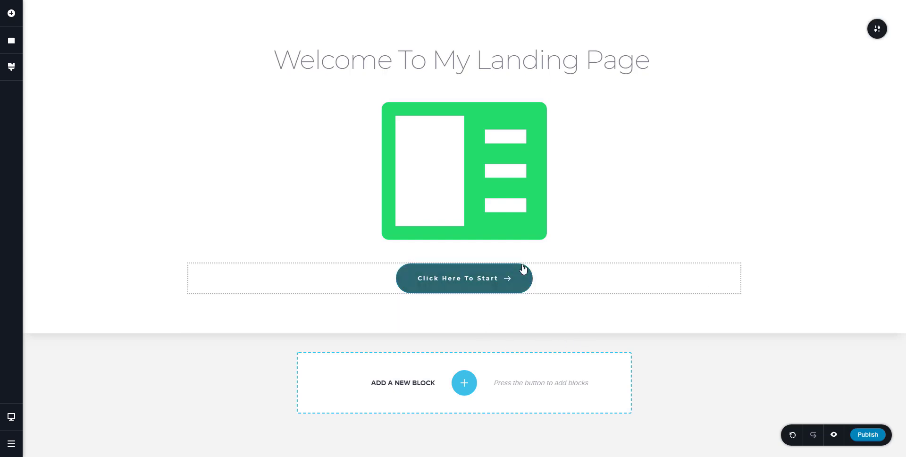
# Add a Text element between the icon and the button reading "If want to get update about my landing page click the link below"
pyautogui.click(11, 13)
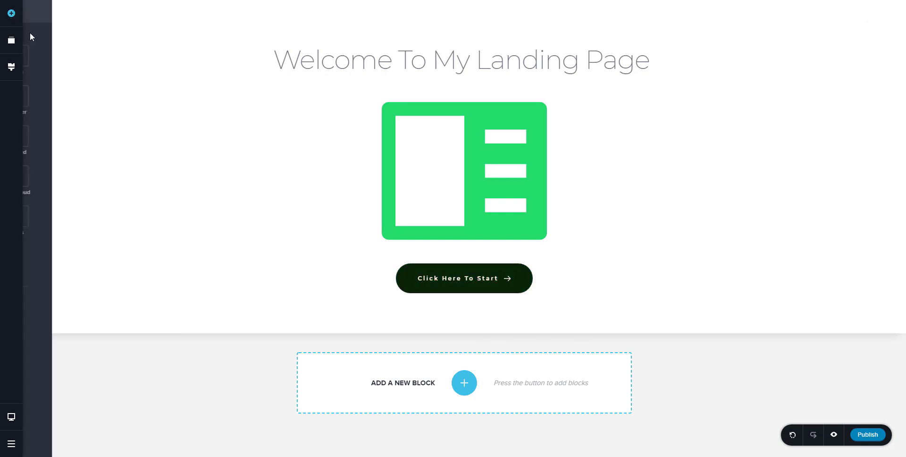
pyautogui.moveTo(56, 55); pyautogui.dragTo(387, 249)
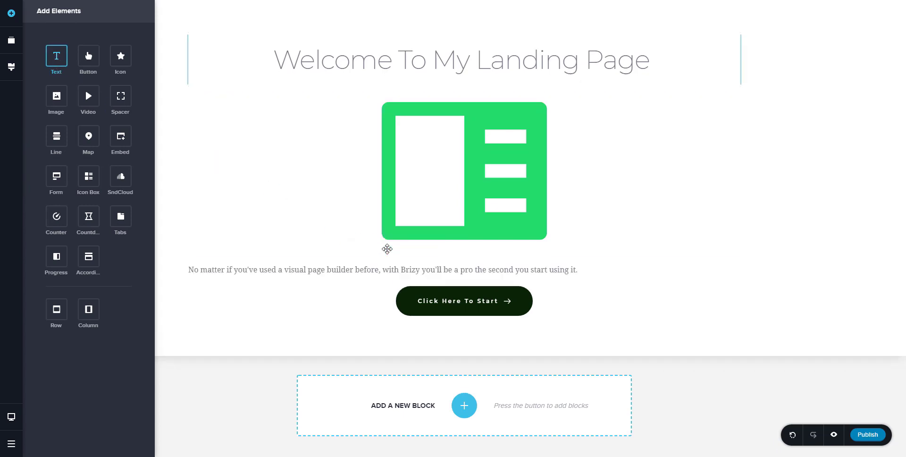
pyautogui.click(586, 269)
pyautogui.moveTo(587, 269); pyautogui.dragTo(190, 257)
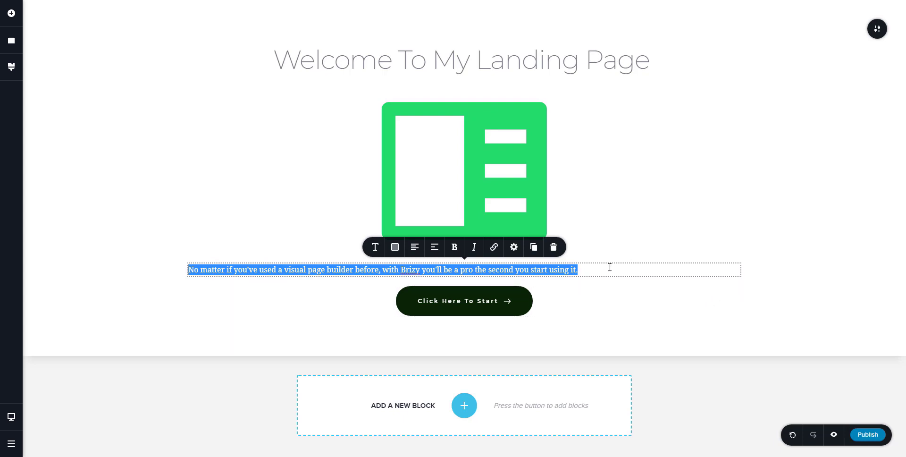
pyautogui.write('If')
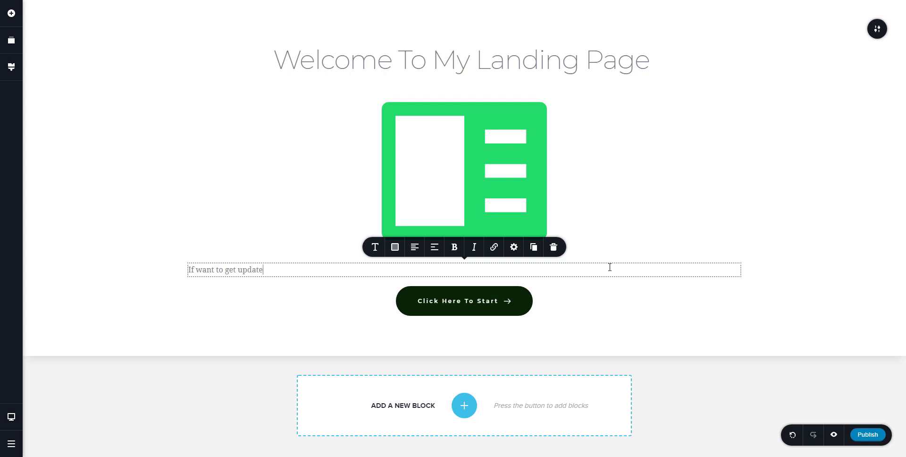
pyautogui.write('want to get update about my landing page click the link')
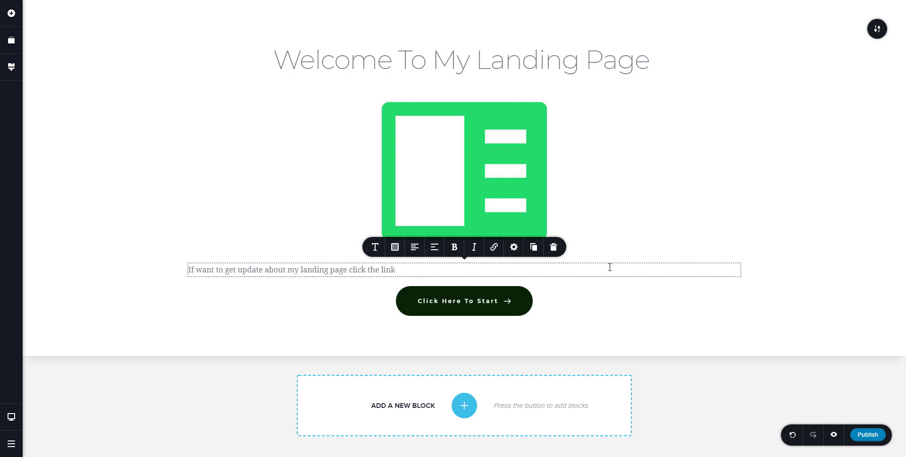
pyautogui.write(' below')
# Center the text line above the button and make it italic
pyautogui.click(415, 247)
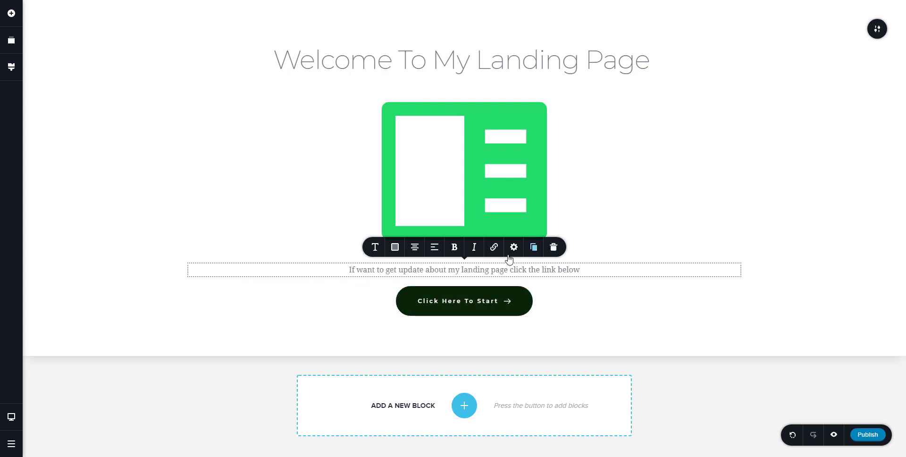
pyautogui.click(475, 252)
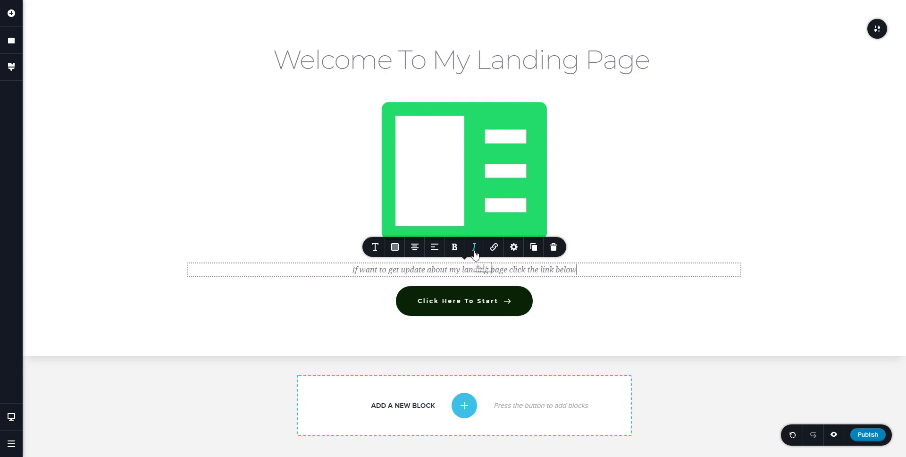
pyautogui.click(630, 245)
# Set the gap above the italic text line to 31 px
pyautogui.click(531, 267)
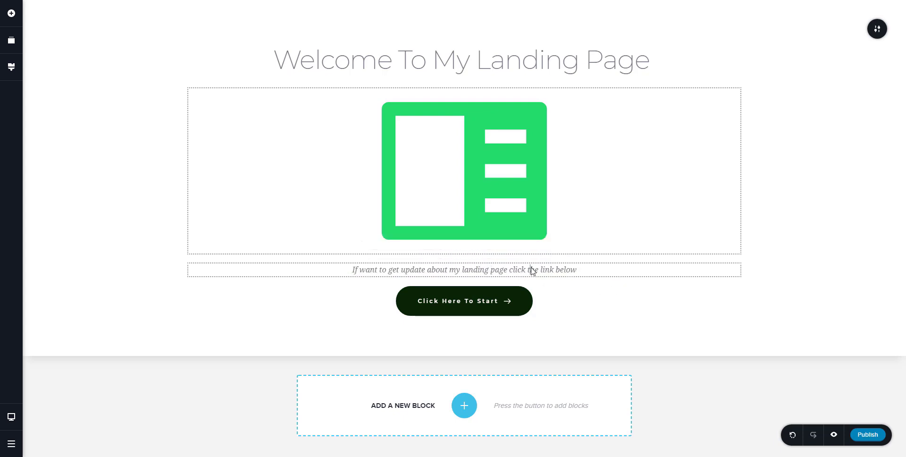
pyautogui.click(513, 247)
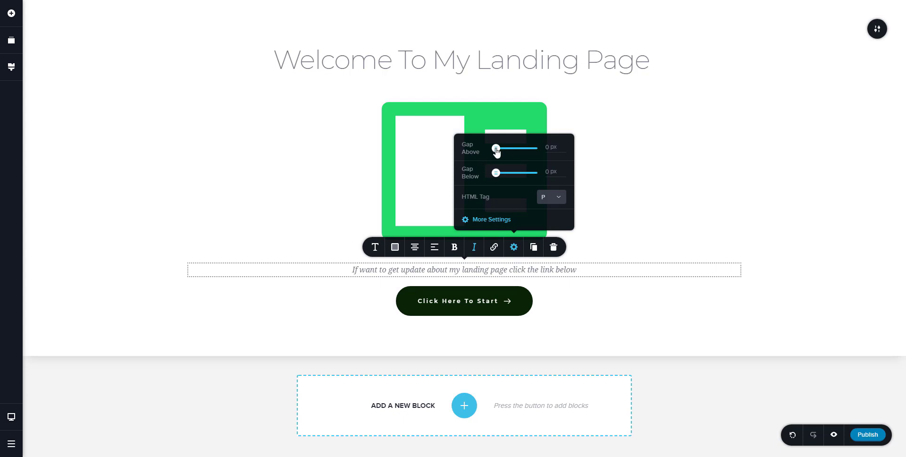
pyautogui.moveTo(496, 149); pyautogui.dragTo(508, 148)
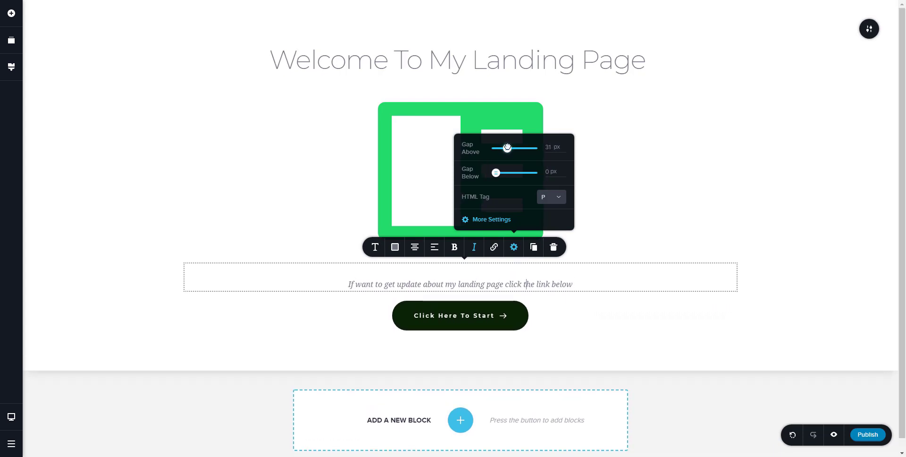
pyautogui.click(778, 186)
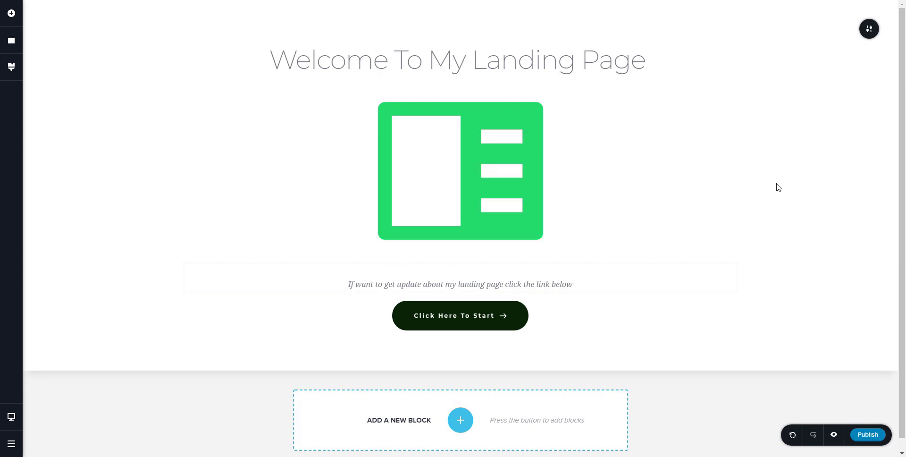
pyautogui.scroll(-1, 661, 315)
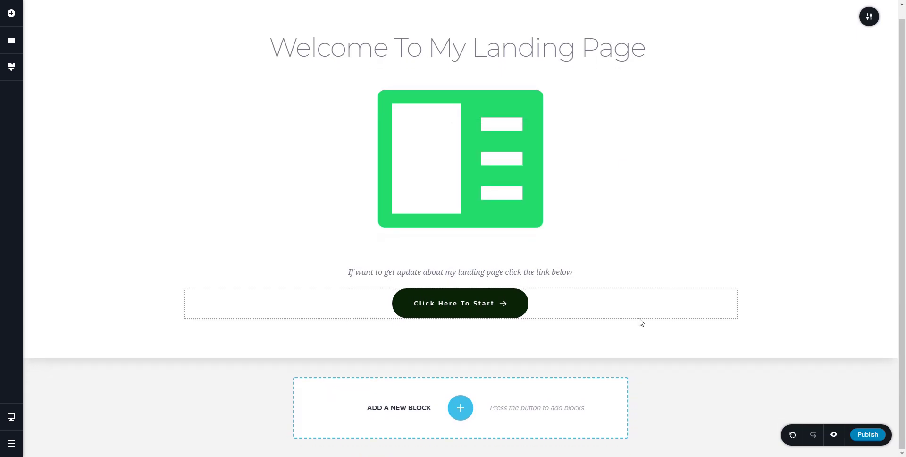
pyautogui.click(470, 303)
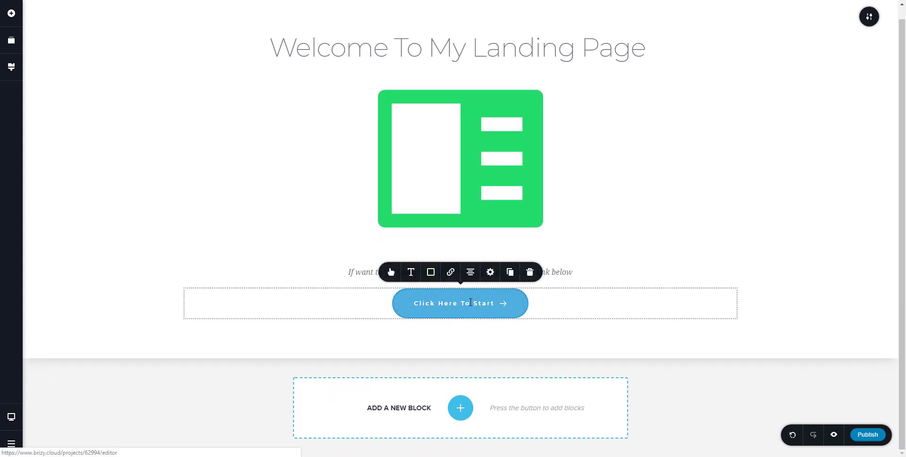
pyautogui.click(450, 272)
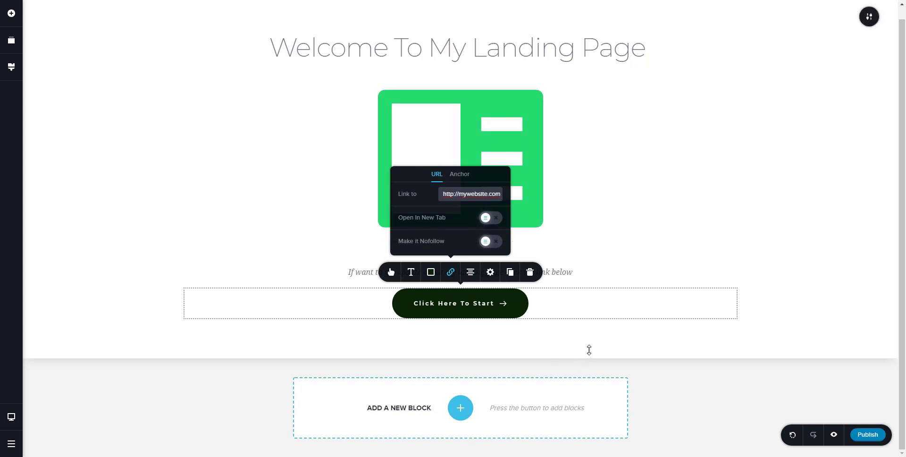
pyautogui.click(600, 325)
pyautogui.scroll(1, 606, 254)
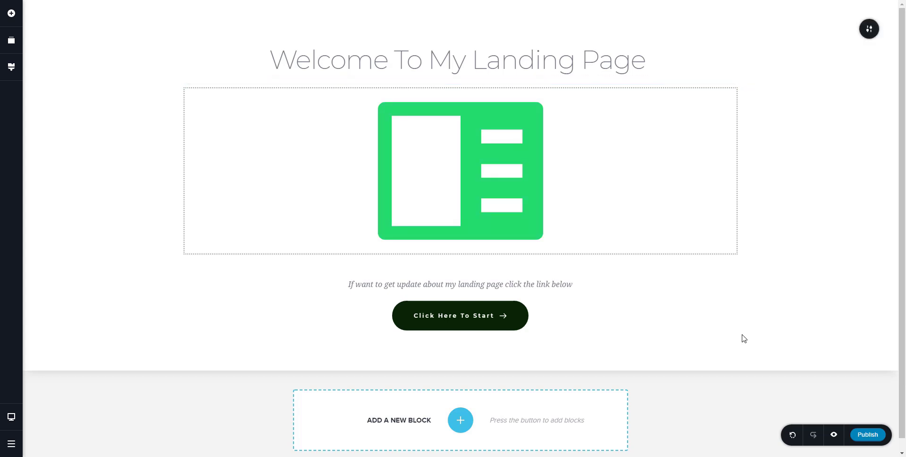
# Publish the landing page, view its preview and return to the editor
pyautogui.click(834, 434)
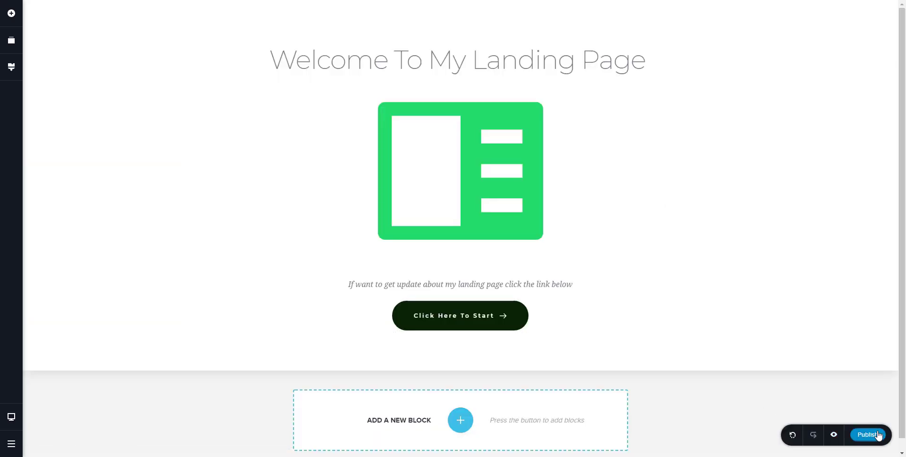
pyautogui.click(879, 435)
pyautogui.click(833, 438)
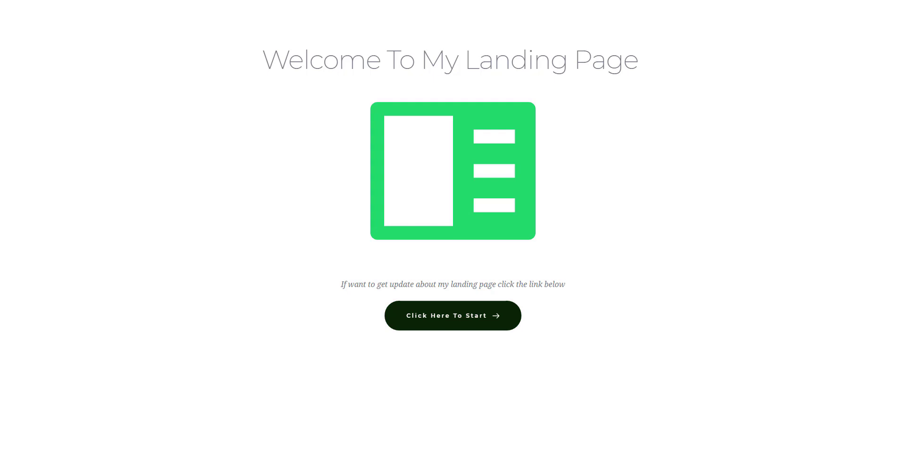
pyautogui.hotkey('ctrl', 'shift', 'Tab')
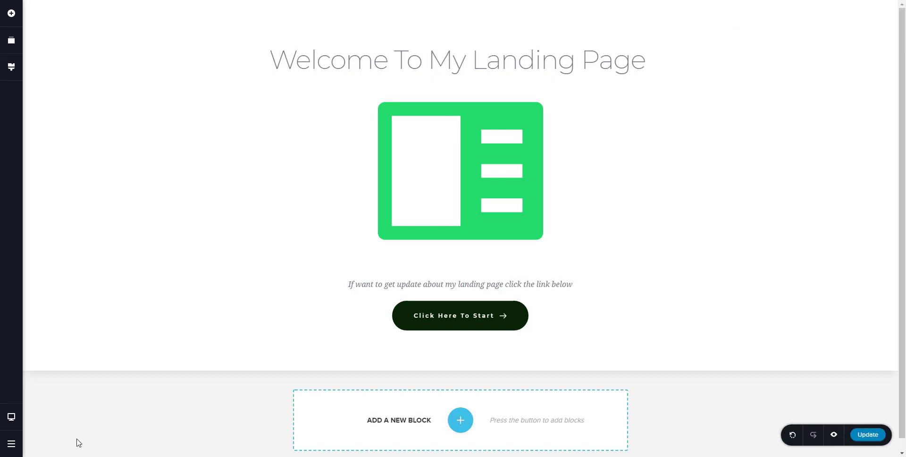
# Go back to the Brizy dashboard and choose Leads for My Landing Page
pyautogui.click(12, 443)
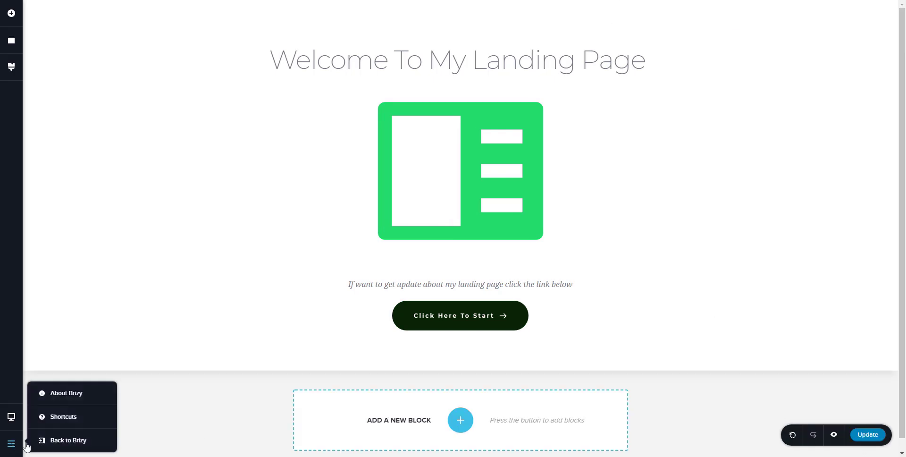
pyautogui.click(69, 441)
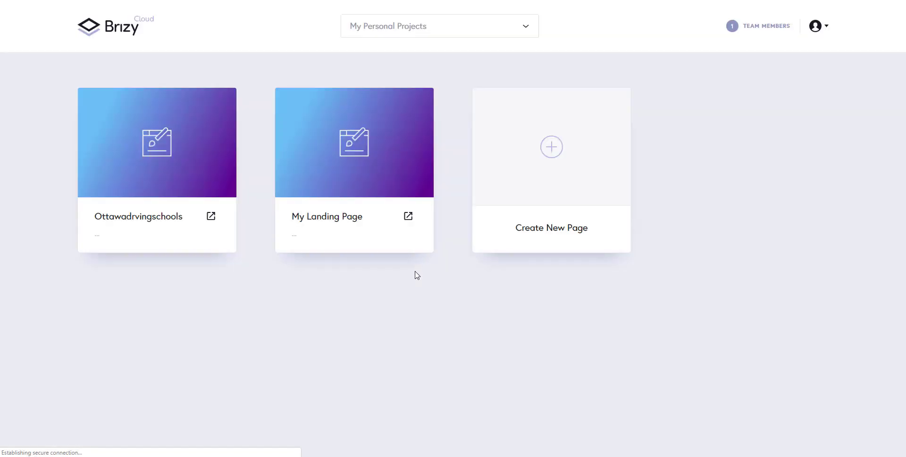
pyautogui.moveTo(397, 231)
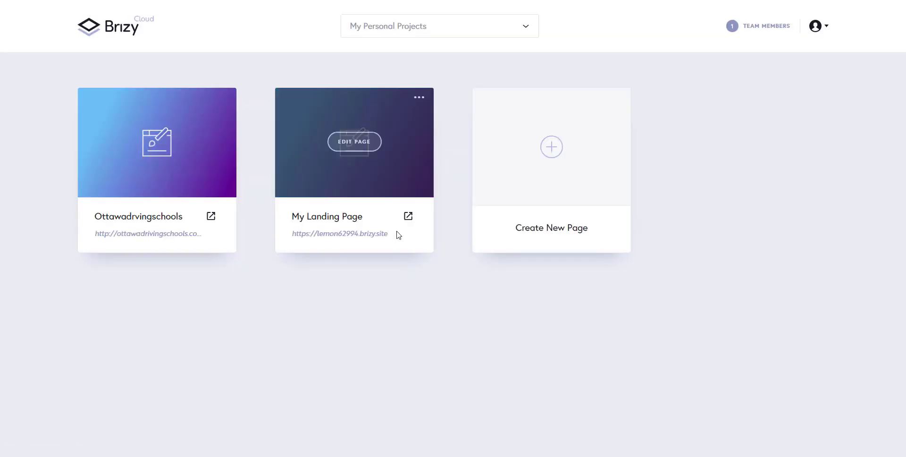
pyautogui.click(423, 100)
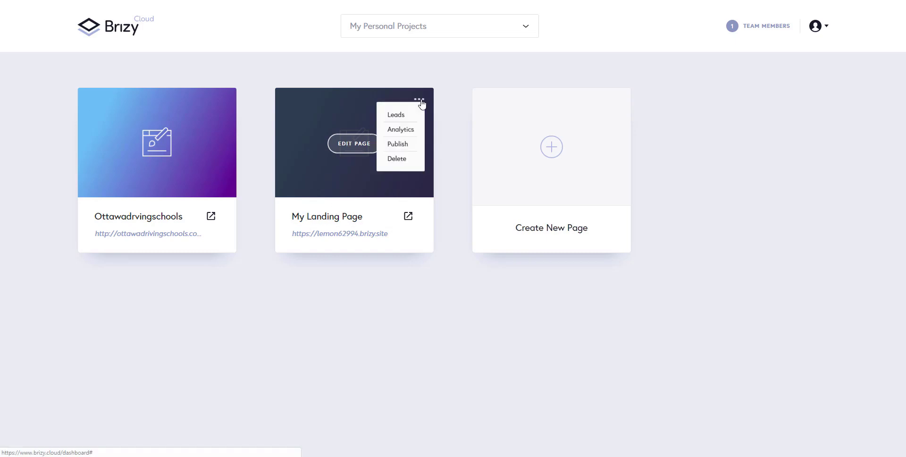
pyautogui.click(395, 116)
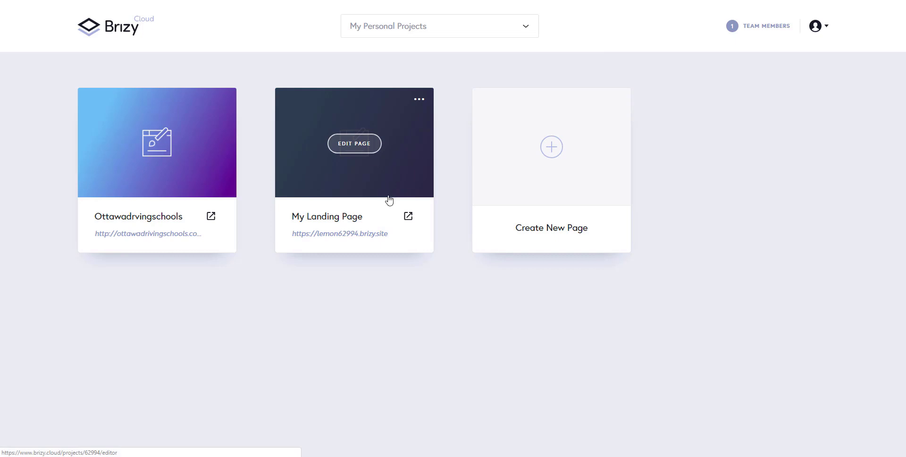
# Download the Export HTML archive from My Landing Page's publishing options and close the download instructions
pyautogui.click(419, 102)
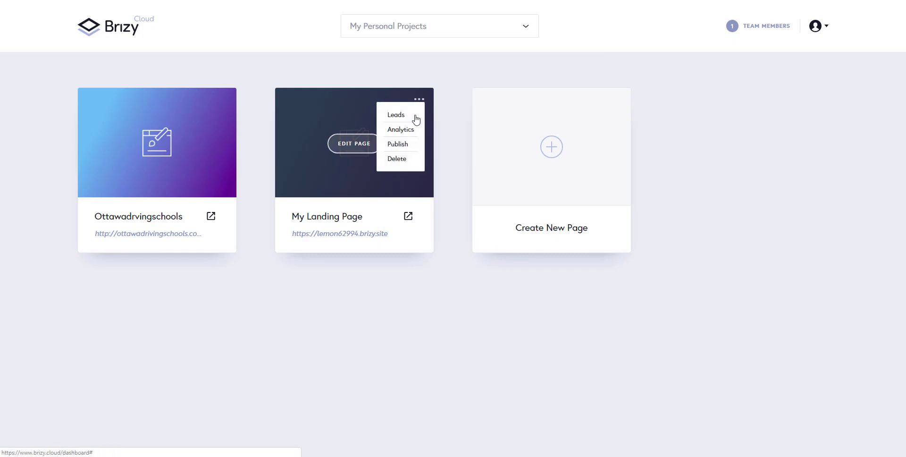
pyautogui.click(398, 144)
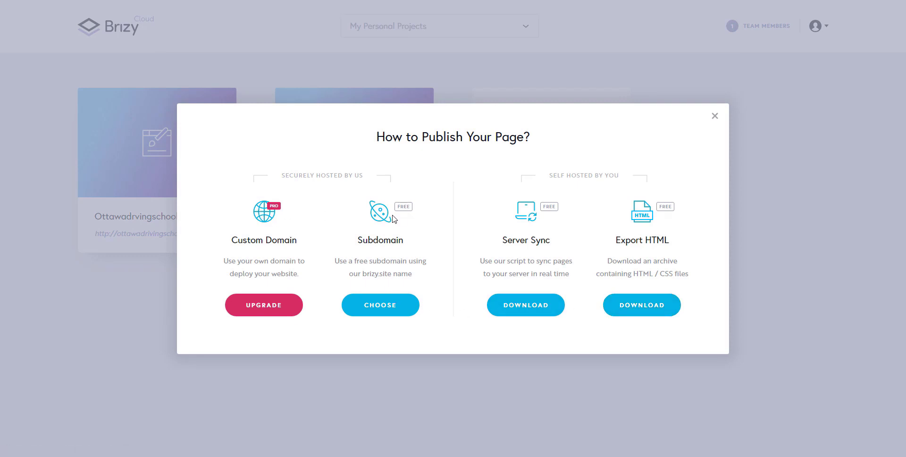
pyautogui.click(636, 307)
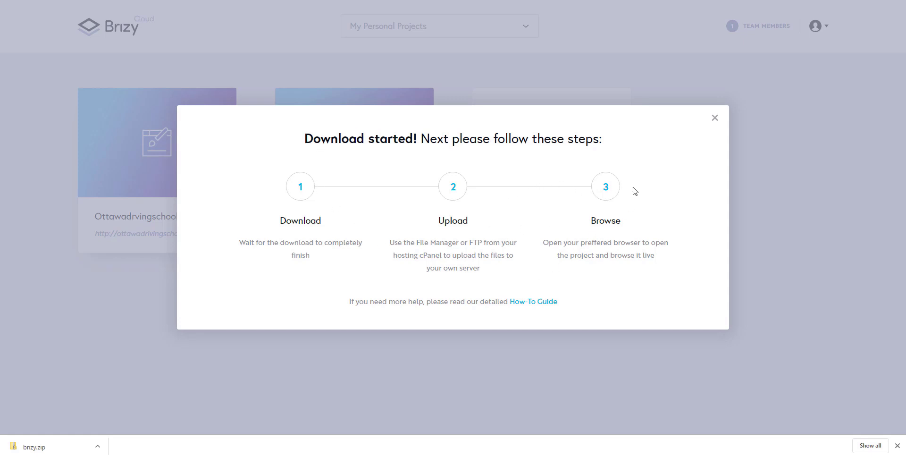
pyautogui.click(715, 118)
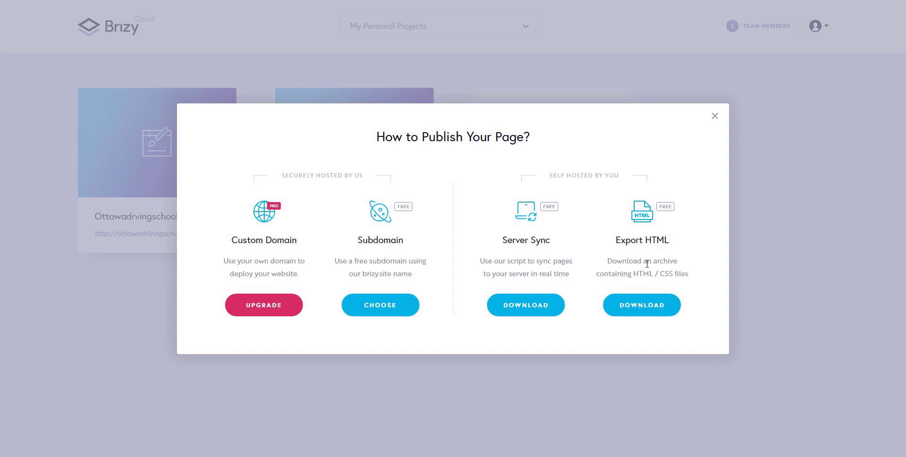